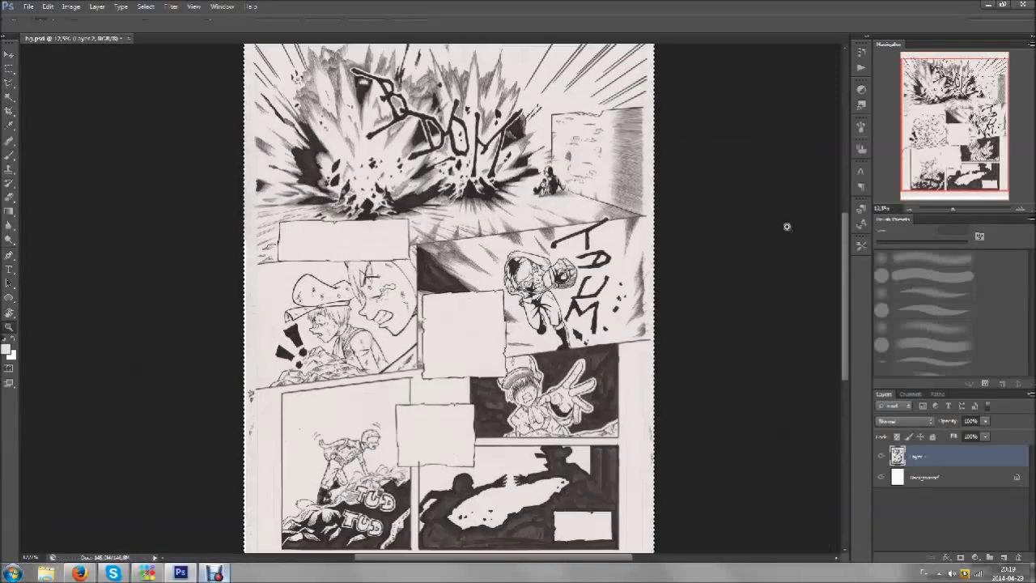
Marquee-select the entire scanned page, including the BOOM explosion panel
{"action": "scroll", "coordinate": [659, 174], "scroll_direction": "up", "scroll_amount": 3}
{"action": "scroll", "coordinate": [659, 174], "scroll_direction": "up", "scroll_amount": 3}
{"action": "scroll", "coordinate": [659, 173], "scroll_direction": "down", "scroll_amount": 2}
{"action": "key", "text": "m"}
{"action": "mouse_move", "coordinate": [404, 210]}
{"action": "left_mouse_down"}
{"action": "mouse_move", "coordinate": [33, 550]}
{"action": "mouse_move", "coordinate": [50, 408]}
{"action": "left_mouse_up"}
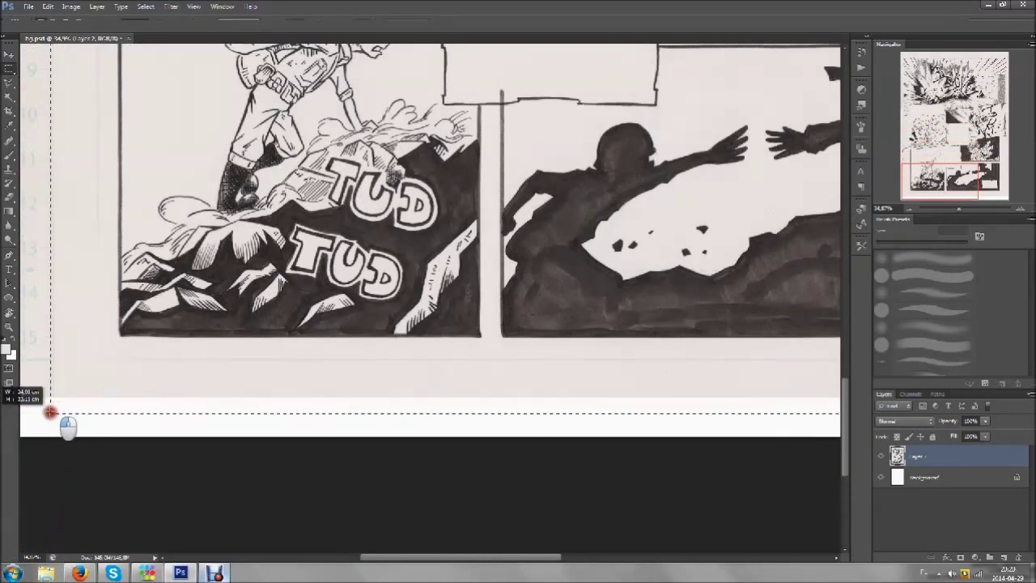
{"action": "left_click_drag", "start_coordinate": [49, 413], "coordinate": [51, 397]}
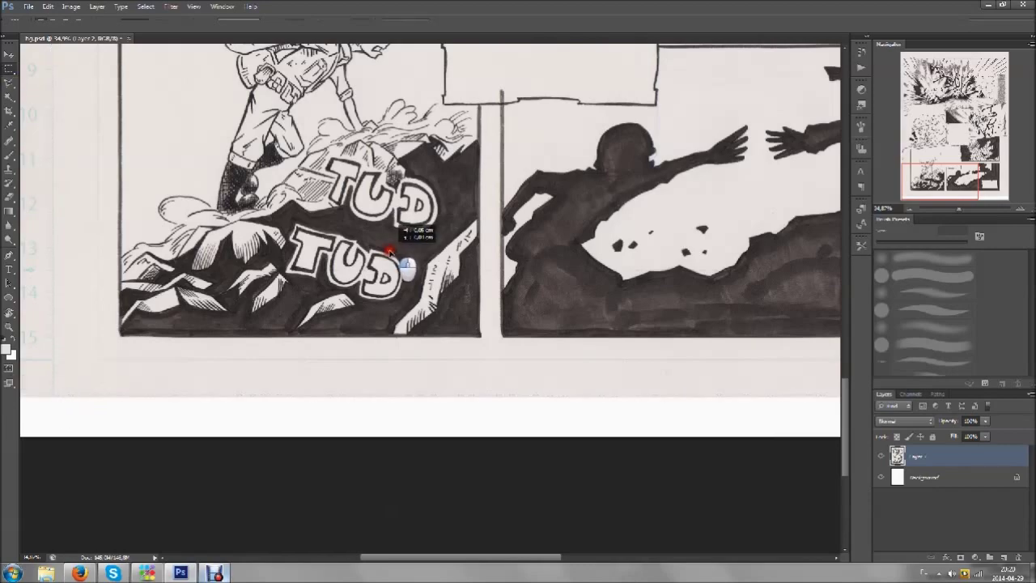
{"action": "left_click_drag", "start_coordinate": [454, 557], "coordinate": [574, 555]}
{"action": "left_click_drag", "start_coordinate": [845, 486], "coordinate": [837, 157]}
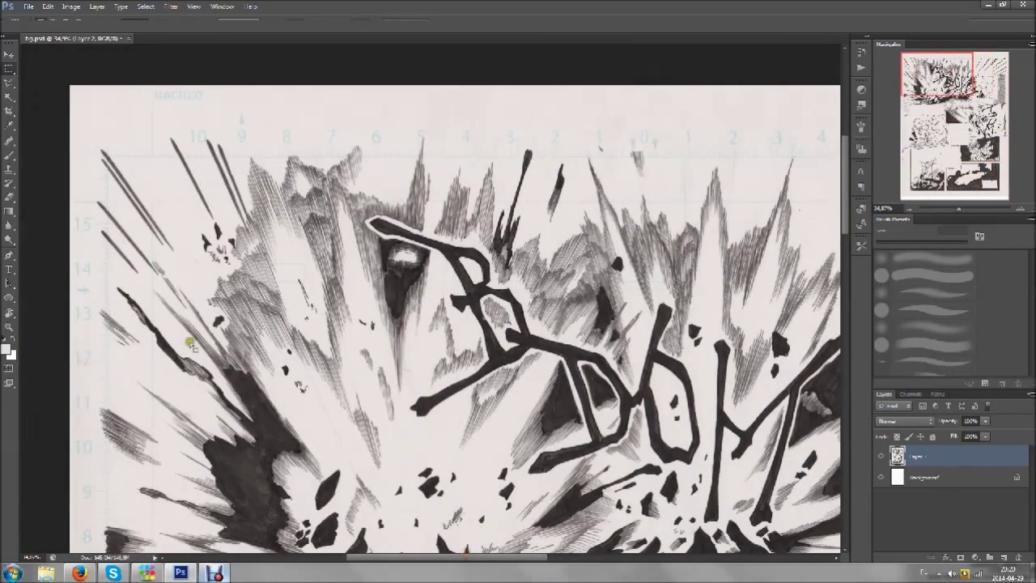
{"action": "scroll", "coordinate": [788, 208], "scroll_direction": "right", "scroll_amount": 5}
{"action": "scroll", "coordinate": [787, 208], "scroll_direction": "up", "scroll_amount": 2}
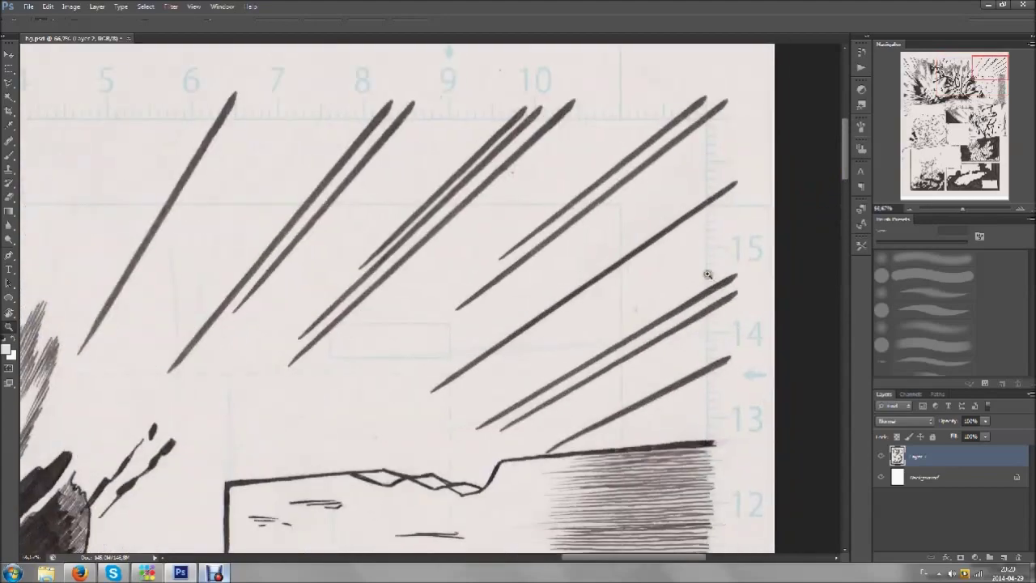
{"action": "left_click_drag", "start_coordinate": [845, 162], "coordinate": [845, 488]}
{"action": "scroll", "coordinate": [405, 275], "scroll_direction": "down", "scroll_amount": 5}
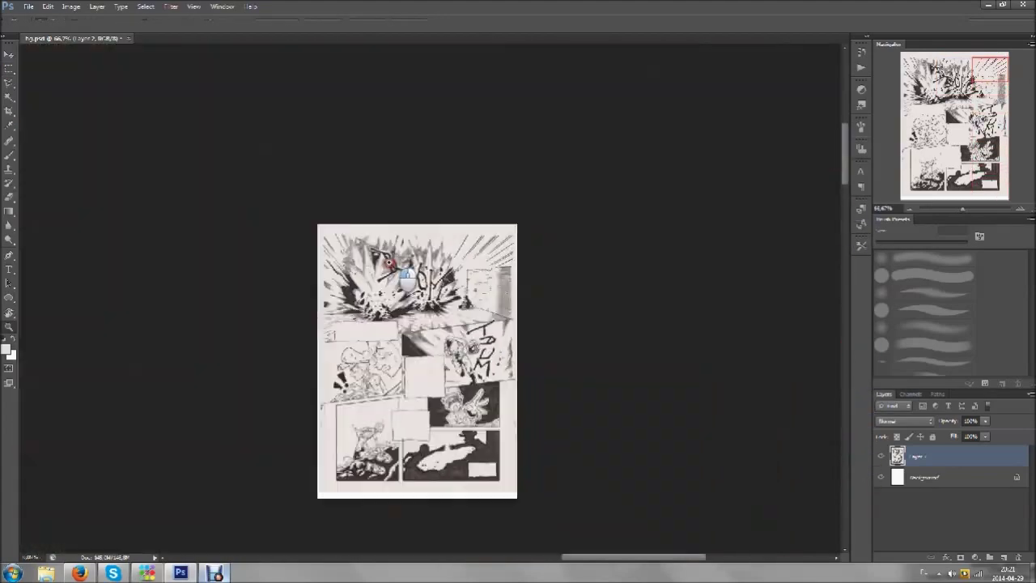
{"action": "scroll", "coordinate": [404, 276], "scroll_direction": "up", "scroll_amount": 3}
Paste the copied page into a new document and close the original hg.psd
{"action": "left_click", "coordinate": [28, 6]}
{"action": "left_click", "coordinate": [46, 19]}
{"action": "left_click", "coordinate": [799, 171]}
{"action": "key", "text": "ctrl+v"}
{"action": "left_click", "coordinate": [128, 38]}
{"action": "scroll", "coordinate": [427, 231], "scroll_direction": "up", "scroll_amount": 2}
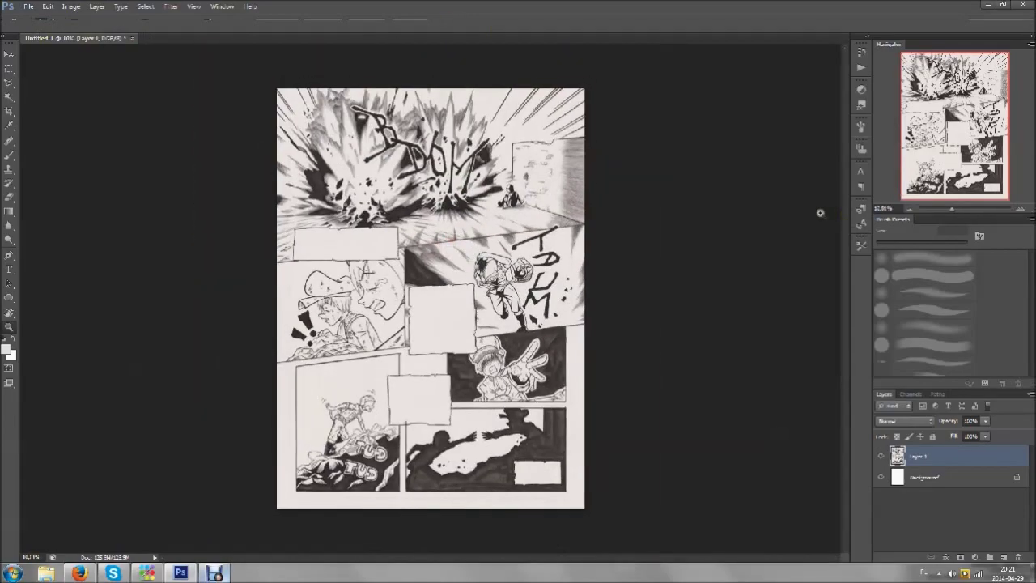
Convert the new document to Grayscale mode, flattening its layers
{"action": "key", "text": "b"}
{"action": "scroll", "coordinate": [477, 271], "scroll_direction": "up", "scroll_amount": 1}
{"action": "scroll", "coordinate": [477, 271], "scroll_direction": "up", "scroll_amount": 1}
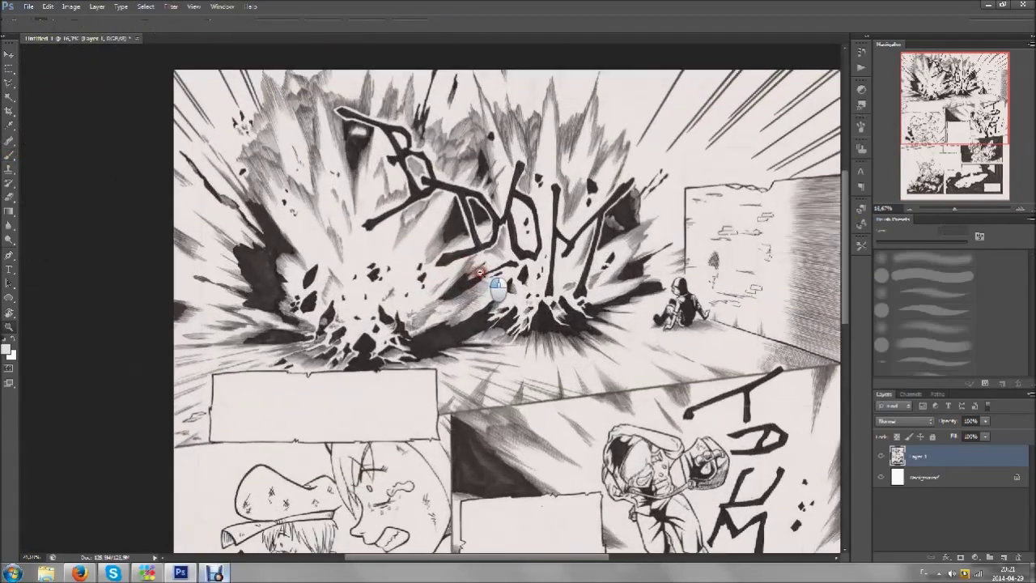
{"action": "scroll", "coordinate": [477, 271], "scroll_direction": "down", "scroll_amount": 3}
{"action": "left_click", "coordinate": [72, 6]}
{"action": "left_click", "coordinate": [209, 28]}
{"action": "scroll", "coordinate": [453, 203], "scroll_direction": "up", "scroll_amount": 3}
{"action": "left_click", "coordinate": [71, 6]}
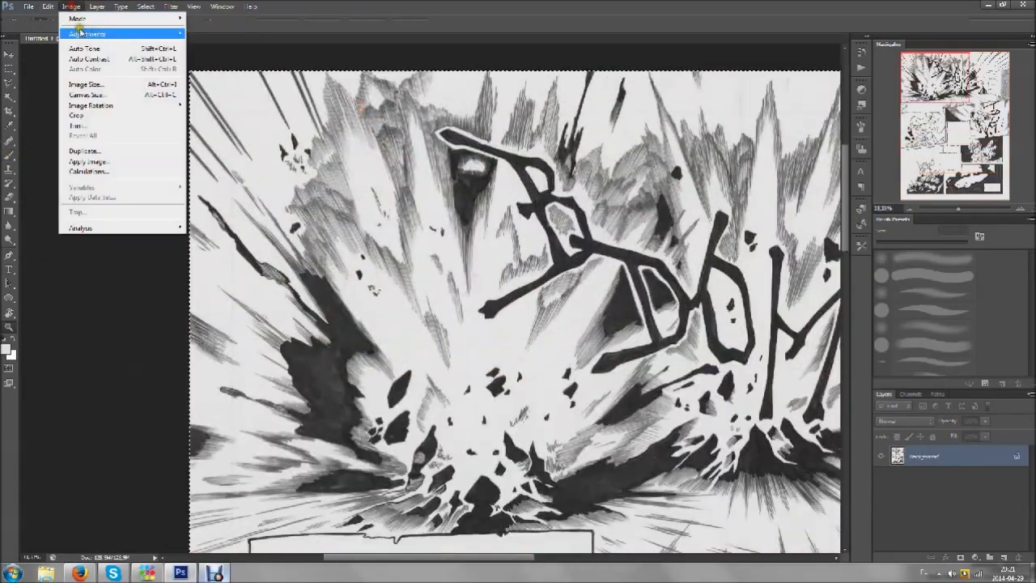
Apply Levels, pulling in the black and white sliders for stark black-and-white inks
{"action": "left_click", "coordinate": [211, 48]}
{"action": "left_click_drag", "start_coordinate": [789, 250], "coordinate": [776, 245]}
{"action": "left_click_drag", "start_coordinate": [652, 251], "coordinate": [701, 251]}
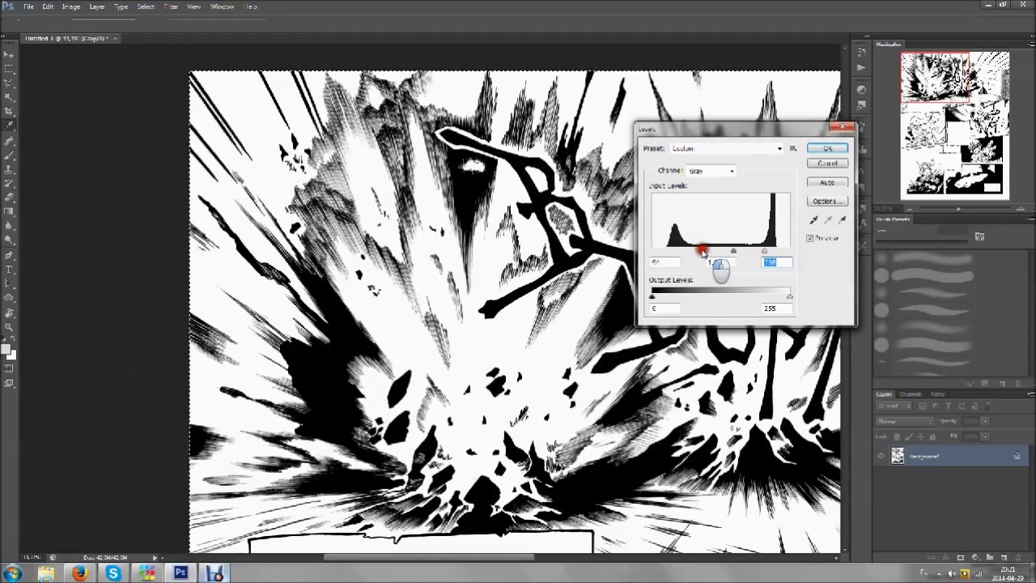
{"action": "left_click", "coordinate": [827, 148]}
{"action": "scroll", "coordinate": [604, 232], "scroll_direction": "down", "scroll_amount": 4}
{"action": "scroll", "coordinate": [605, 233], "scroll_direction": "up", "scroll_amount": 2}
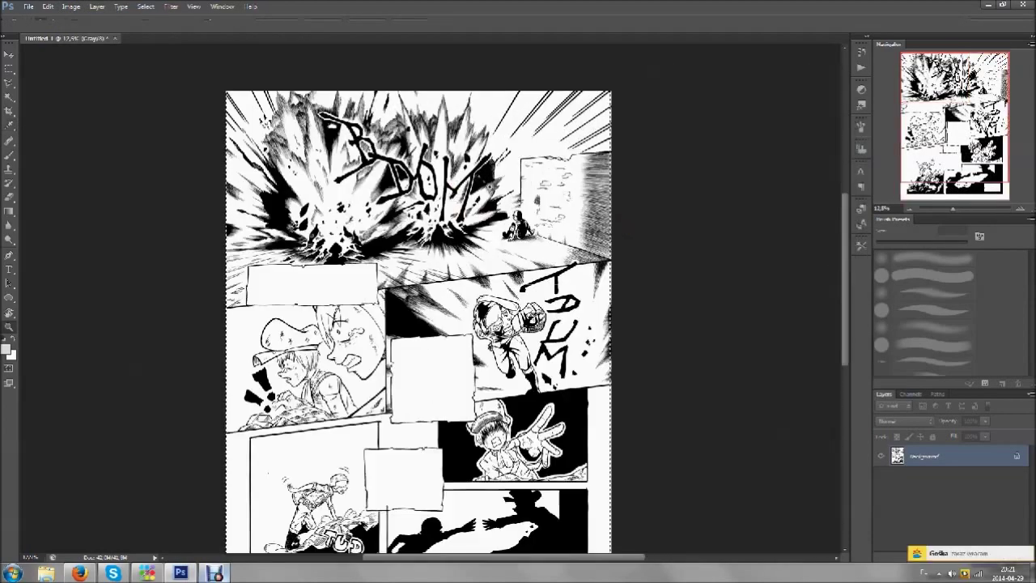
Zoom and pan in on the BOOM explosion panel
{"action": "scroll", "coordinate": [639, 167], "scroll_direction": "up", "scroll_amount": 1}
{"action": "scroll", "coordinate": [616, 185], "scroll_direction": "up", "scroll_amount": 1}
{"action": "scroll", "coordinate": [615, 186], "scroll_direction": "down", "scroll_amount": 2}
{"action": "scroll", "coordinate": [287, 89], "scroll_direction": "up", "scroll_amount": 1}
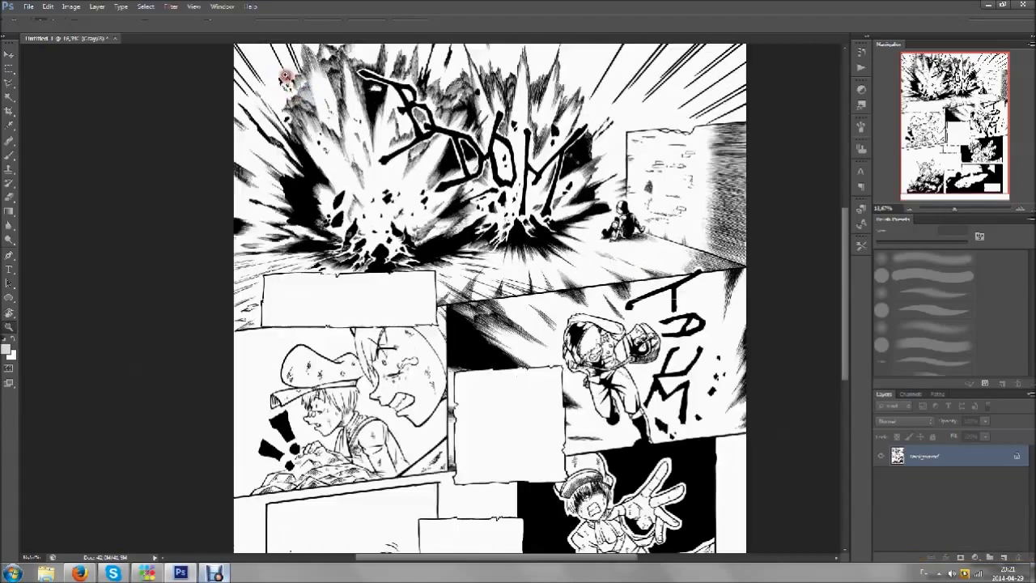
{"action": "scroll", "coordinate": [287, 89], "scroll_direction": "up", "scroll_amount": 2}
{"action": "scroll", "coordinate": [846, 215], "scroll_direction": "down", "scroll_amount": 3}
{"action": "scroll", "coordinate": [372, 340], "scroll_direction": "up", "scroll_amount": 2}
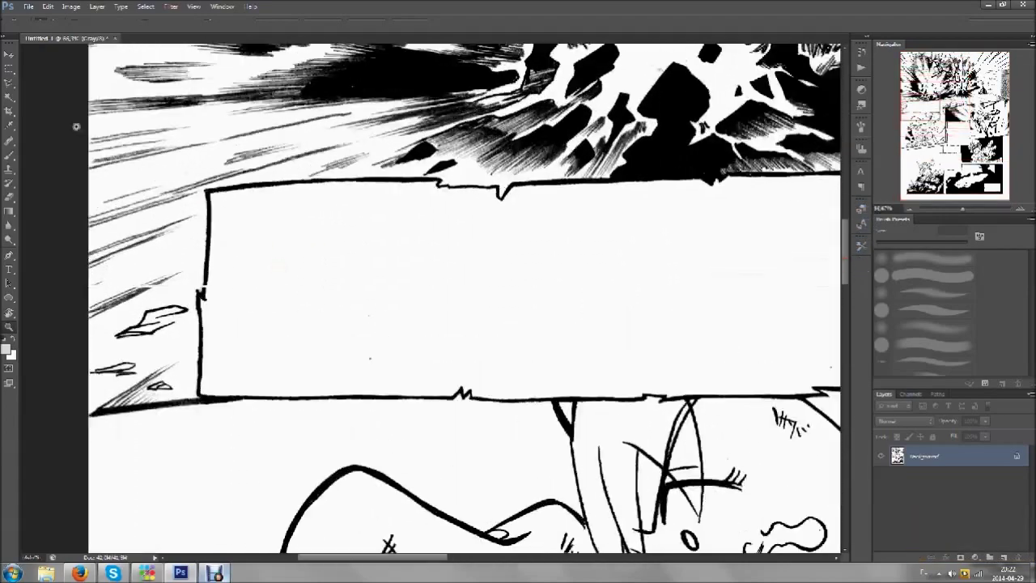
{"action": "scroll", "coordinate": [797, 370], "scroll_direction": "right", "scroll_amount": 3}
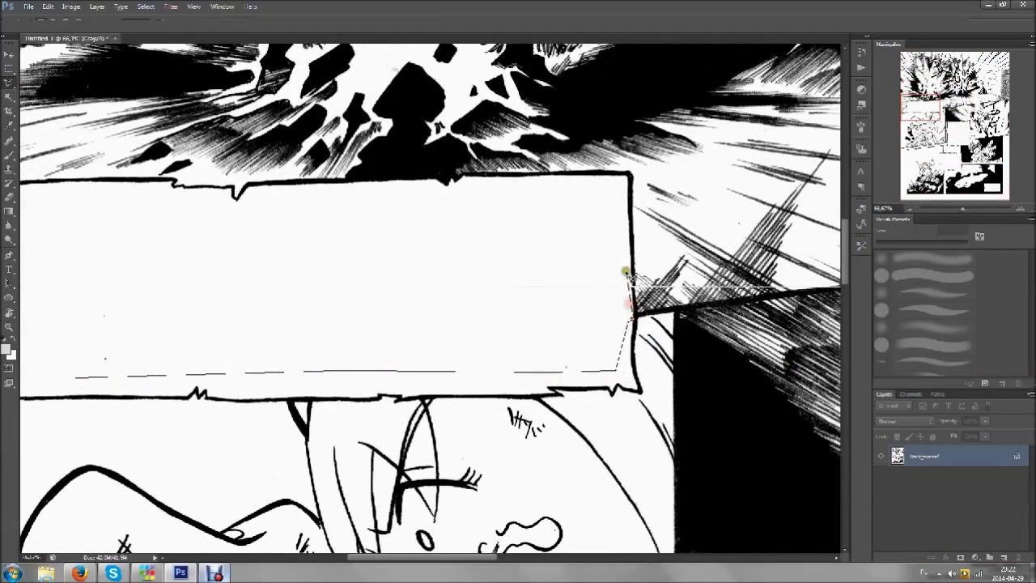
{"action": "scroll", "coordinate": [572, 217], "scroll_direction": "left", "scroll_amount": 2}
{"action": "scroll", "coordinate": [186, 294], "scroll_direction": "left", "scroll_amount": 2}
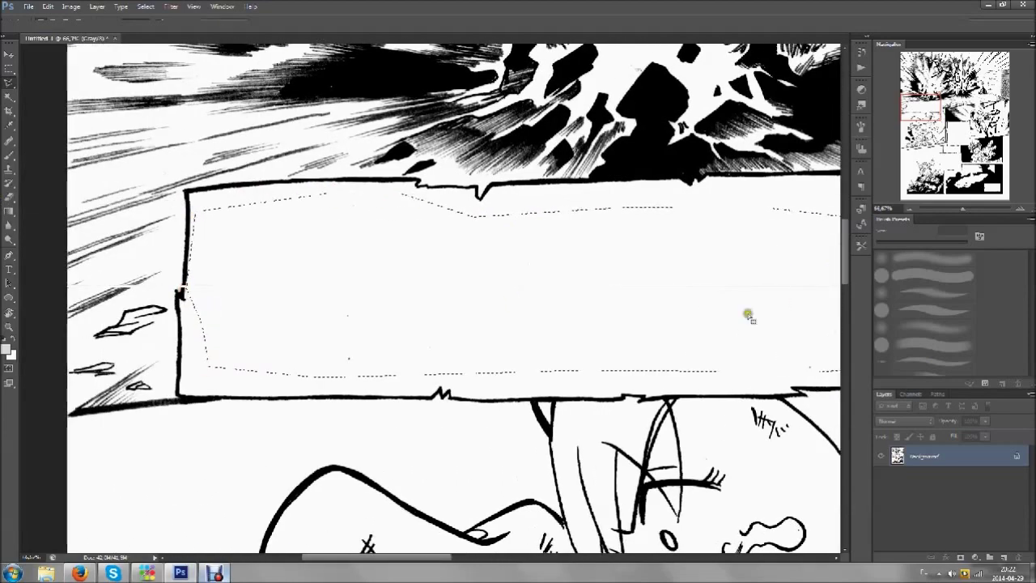
{"action": "scroll", "coordinate": [509, 297], "scroll_direction": "up", "scroll_amount": 5}
{"action": "left_click", "coordinate": [166, 330]}
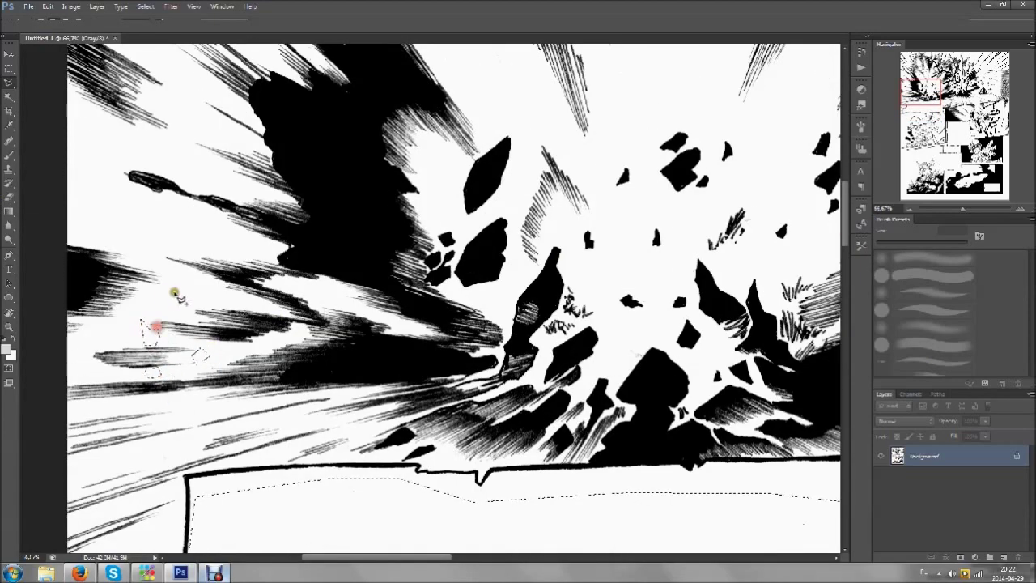
{"action": "scroll", "coordinate": [168, 217], "scroll_direction": "up", "scroll_amount": 5}
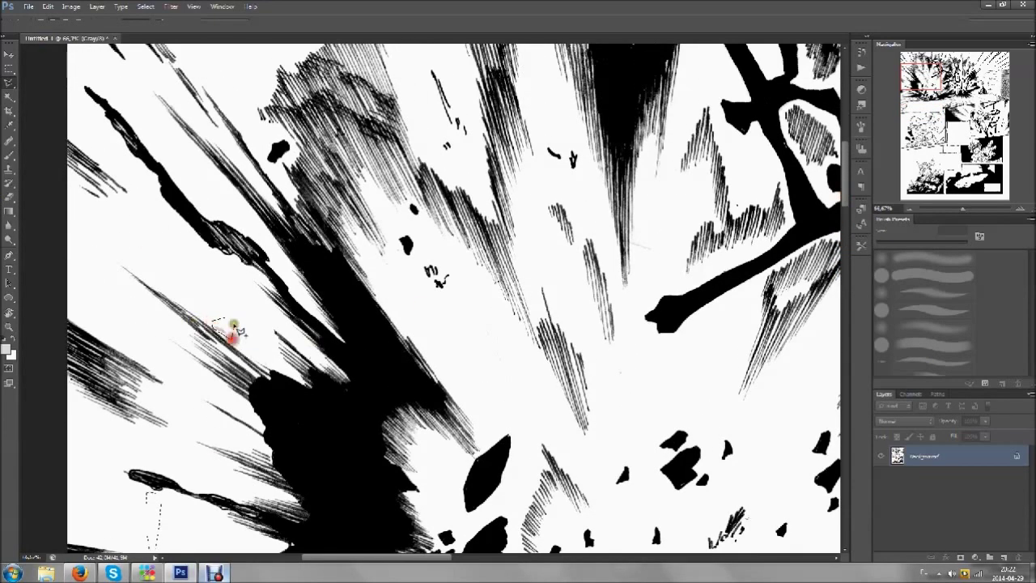
{"action": "scroll", "coordinate": [166, 340], "scroll_direction": "up", "scroll_amount": 3}
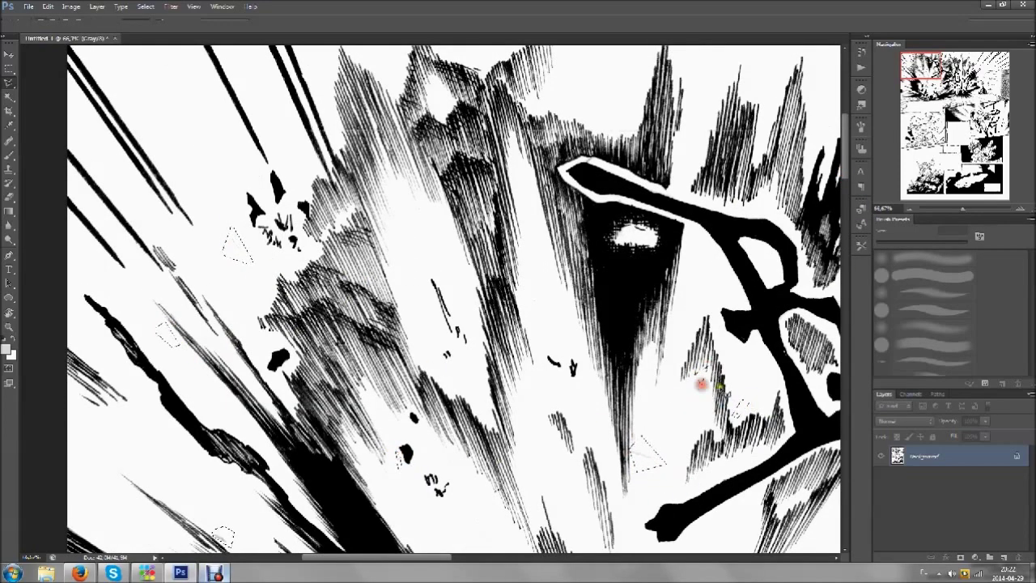
{"action": "left_click_drag", "start_coordinate": [842, 164], "coordinate": [840, 152]}
{"action": "left_click_drag", "start_coordinate": [611, 219], "coordinate": [761, 213]}
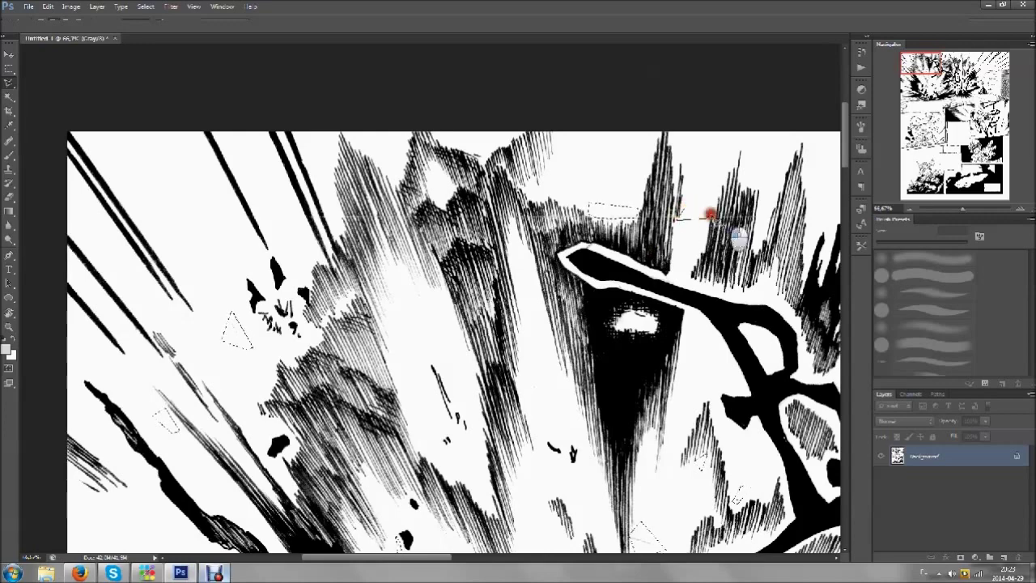
{"action": "left_click_drag", "start_coordinate": [427, 558], "coordinate": [542, 558]}
Lasso the stray gray marks along the top of the explosion
{"action": "left_click", "coordinate": [638, 113]}
{"action": "left_click", "coordinate": [619, 217]}
{"action": "left_click", "coordinate": [664, 243]}
{"action": "left_click", "coordinate": [810, 250]}
{"action": "left_click_drag", "start_coordinate": [525, 558], "coordinate": [591, 560]}
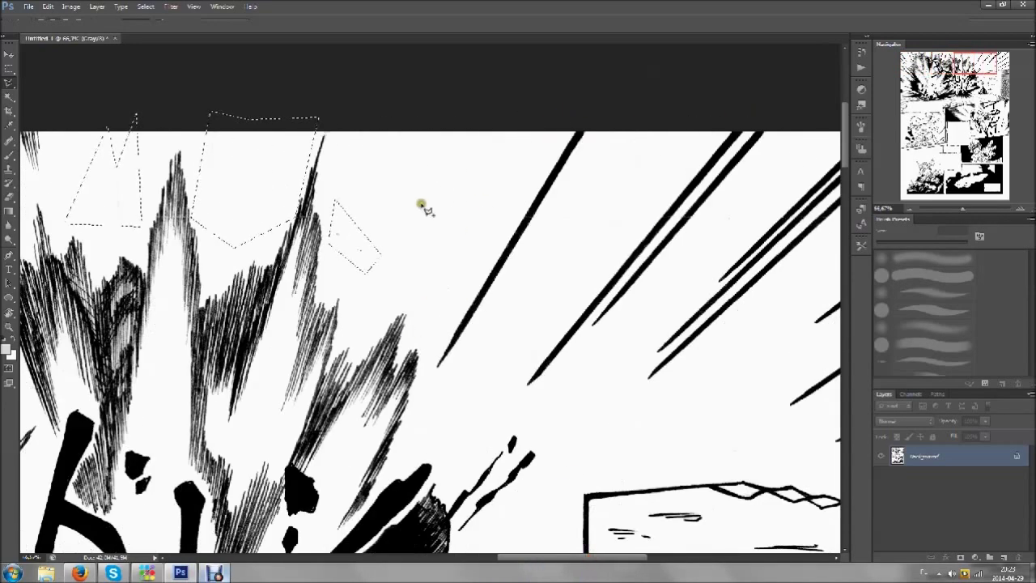
{"action": "left_click_drag", "start_coordinate": [500, 557], "coordinate": [373, 571]}
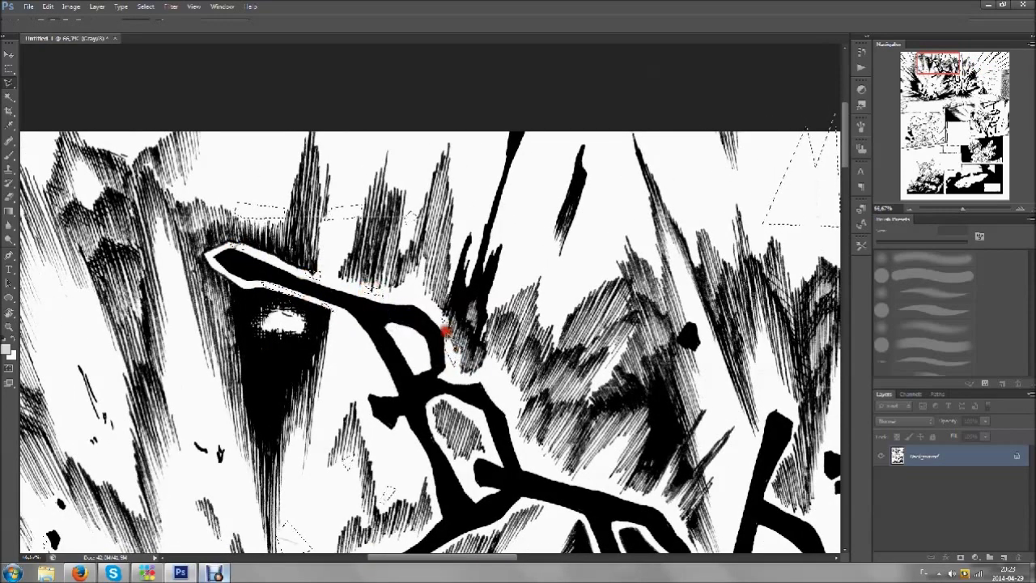
{"action": "scroll", "coordinate": [372, 390], "scroll_direction": "down", "scroll_amount": 5}
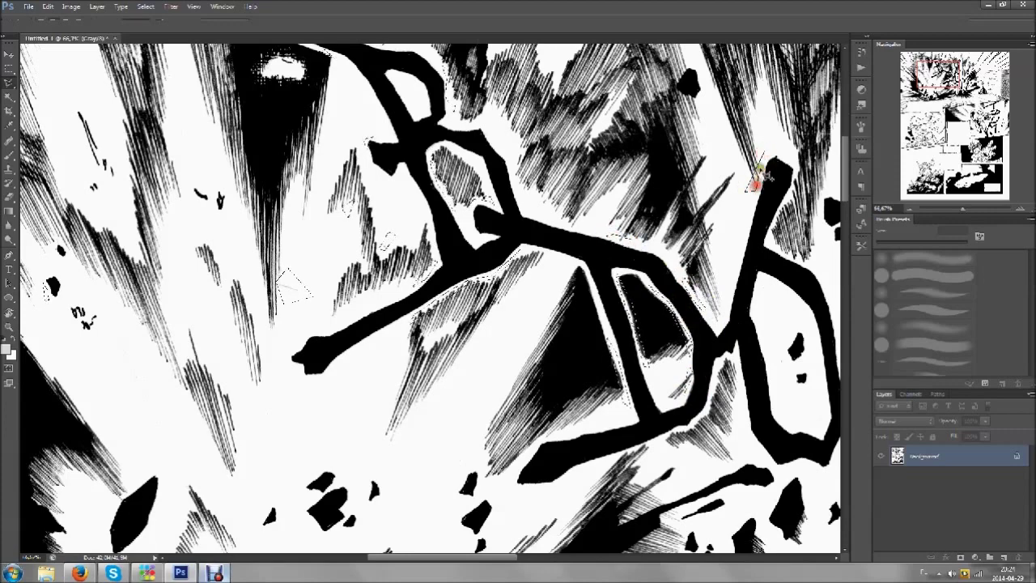
Trace around the leftover sketch marks on the right side and near the wall
{"action": "left_click", "coordinate": [796, 180]}
{"action": "mouse_move", "coordinate": [796, 179]}
{"action": "left_mouse_down"}
{"action": "mouse_move", "coordinate": [845, 202]}
{"action": "mouse_move", "coordinate": [714, 220]}
{"action": "mouse_move", "coordinate": [263, 503]}
{"action": "mouse_move", "coordinate": [485, 478]}
{"action": "mouse_move", "coordinate": [842, 232]}
{"action": "mouse_move", "coordinate": [331, 483]}
{"action": "mouse_move", "coordinate": [692, 318]}
{"action": "left_mouse_up"}
{"action": "scroll", "coordinate": [714, 221], "scroll_direction": "down", "scroll_amount": 5}
{"action": "scroll", "coordinate": [842, 232], "scroll_direction": "down", "scroll_amount": 5}
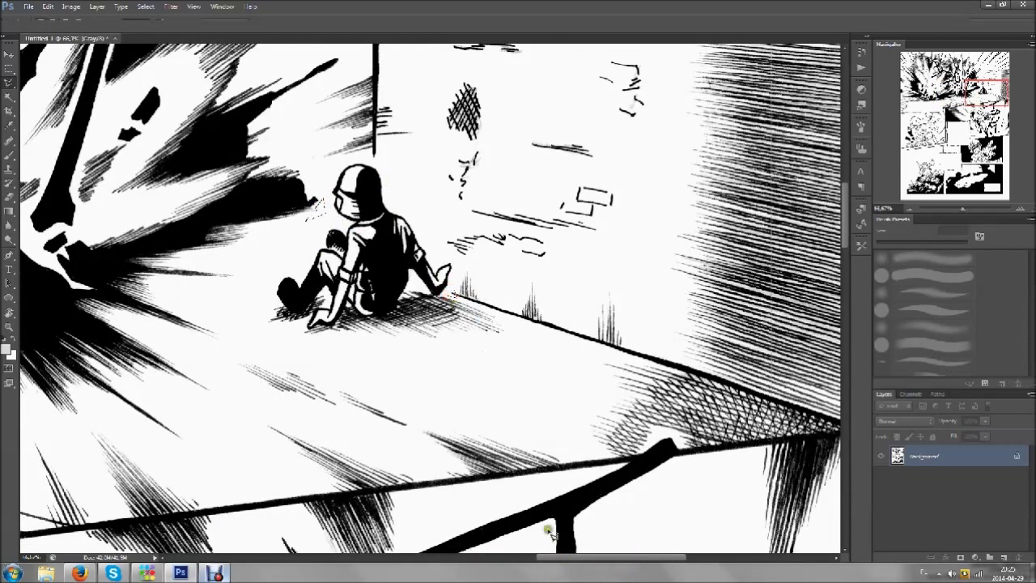
{"action": "left_click_drag", "start_coordinate": [518, 344], "coordinate": [784, 223]}
{"action": "mouse_move", "coordinate": [571, 103]}
{"action": "left_mouse_down"}
{"action": "mouse_move", "coordinate": [490, 146]}
{"action": "mouse_move", "coordinate": [422, 156]}
{"action": "mouse_move", "coordinate": [418, 128]}
{"action": "left_mouse_up"}
{"action": "scroll", "coordinate": [405, 154], "scroll_direction": "up", "scroll_amount": 5}
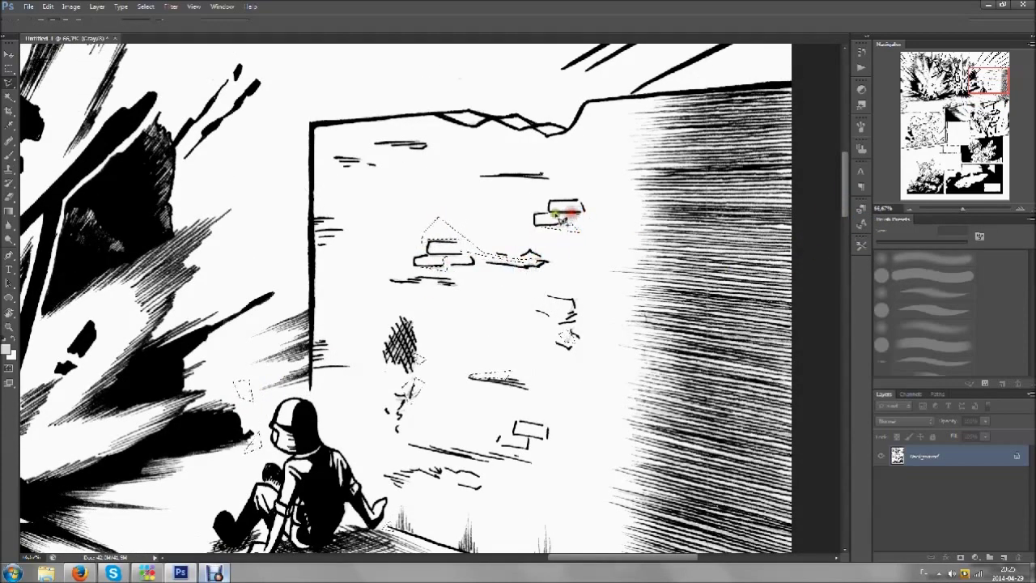
{"action": "scroll", "coordinate": [534, 287], "scroll_direction": "up", "scroll_amount": 3}
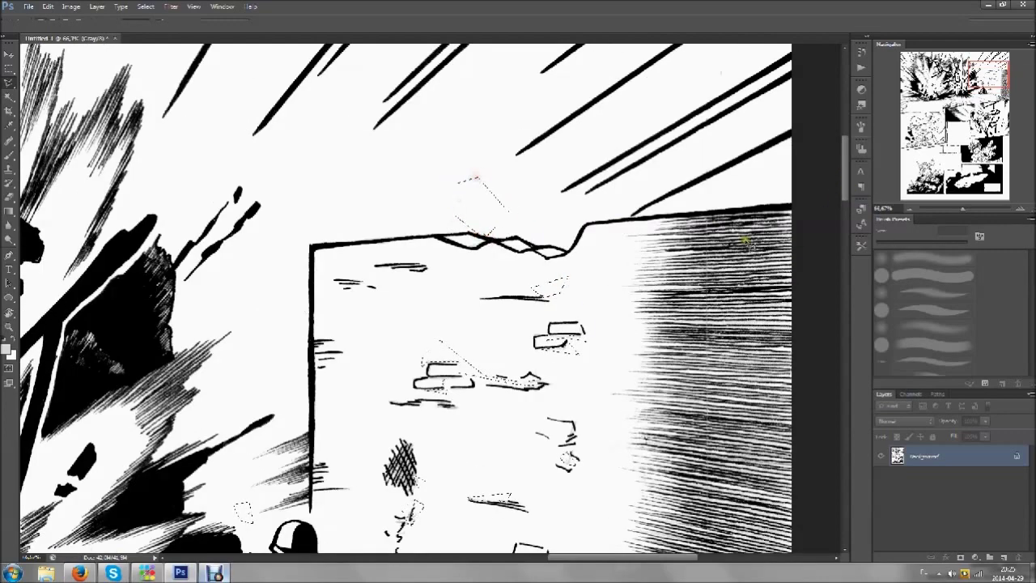
{"action": "scroll", "coordinate": [718, 267], "scroll_direction": "up", "scroll_amount": 5}
{"action": "scroll", "coordinate": [335, 375], "scroll_direction": "down", "scroll_amount": 2}
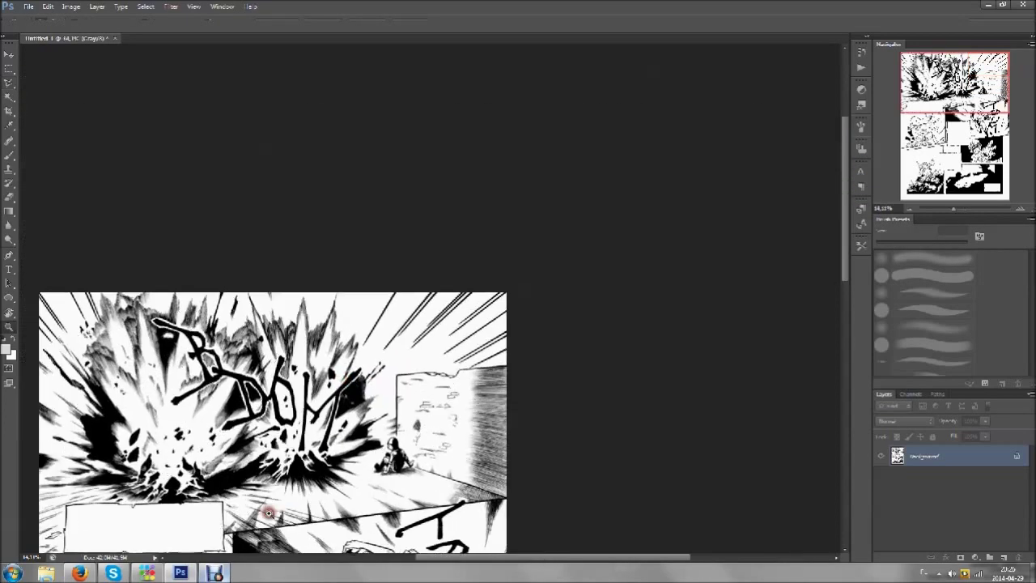
Choose a new foreground colour and switch to the Brush tool
{"action": "left_click", "coordinate": [7, 348]}
{"action": "left_click", "coordinate": [723, 153]}
{"action": "key", "text": "b"}
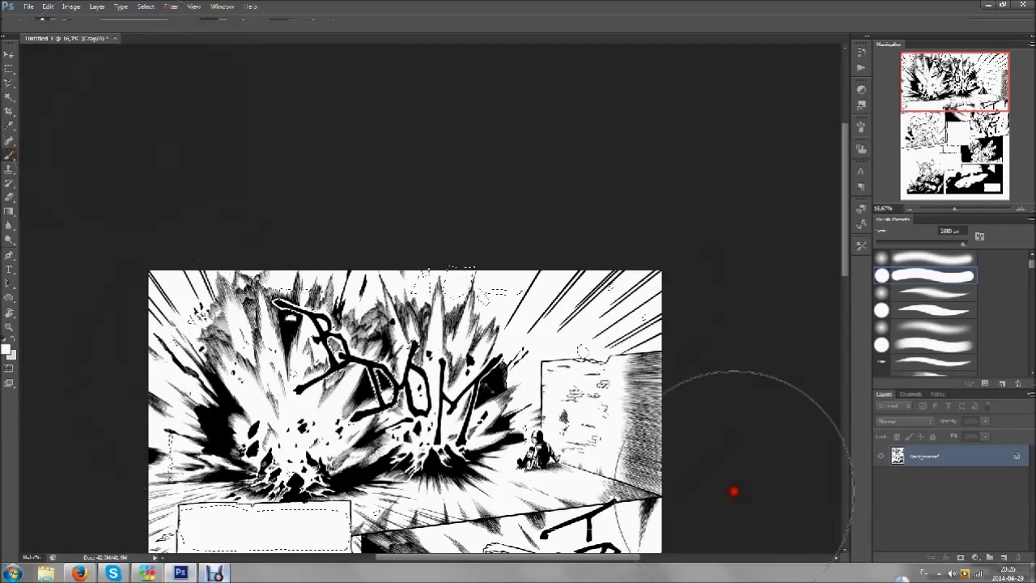
{"action": "scroll", "coordinate": [849, 263], "scroll_direction": "down", "scroll_amount": 5}
{"action": "scroll", "coordinate": [849, 263], "scroll_direction": "down", "scroll_amount": 2}
{"action": "scroll", "coordinate": [170, 267], "scroll_direction": "up", "scroll_amount": 3}
With the Lasso, select the blank speech box and the small area beside it
{"action": "key", "text": "l"}
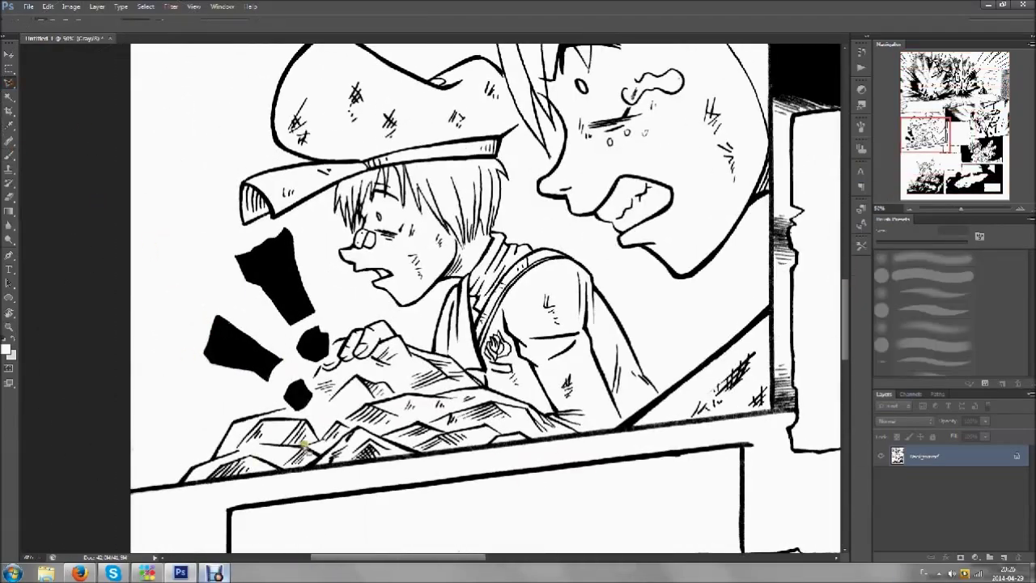
{"action": "scroll", "coordinate": [674, 178], "scroll_direction": "up", "scroll_amount": 3}
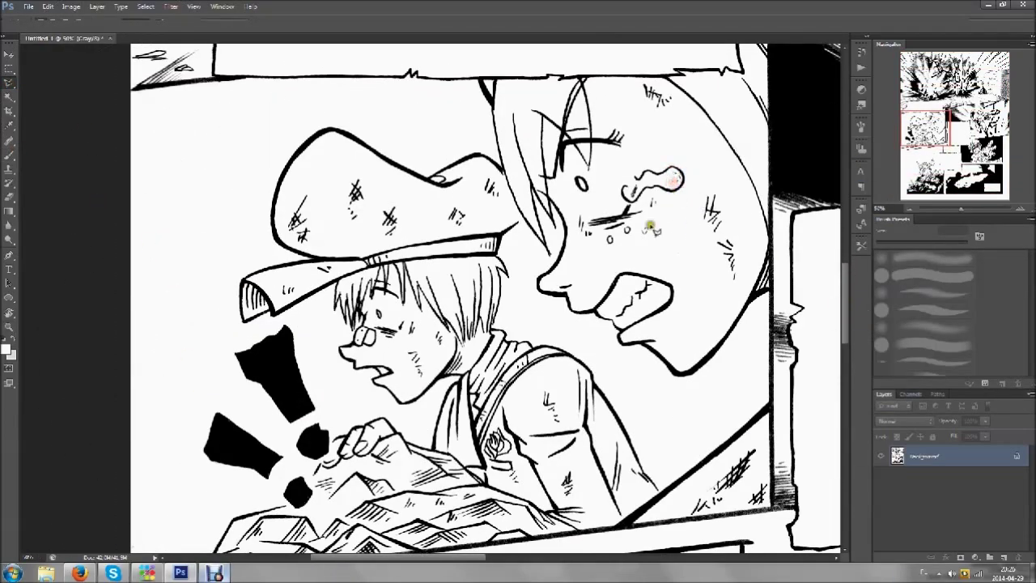
{"action": "scroll", "coordinate": [421, 366], "scroll_direction": "up", "scroll_amount": 3}
{"action": "scroll", "coordinate": [421, 366], "scroll_direction": "down", "scroll_amount": 5}
{"action": "scroll", "coordinate": [567, 357], "scroll_direction": "right", "scroll_amount": 8}
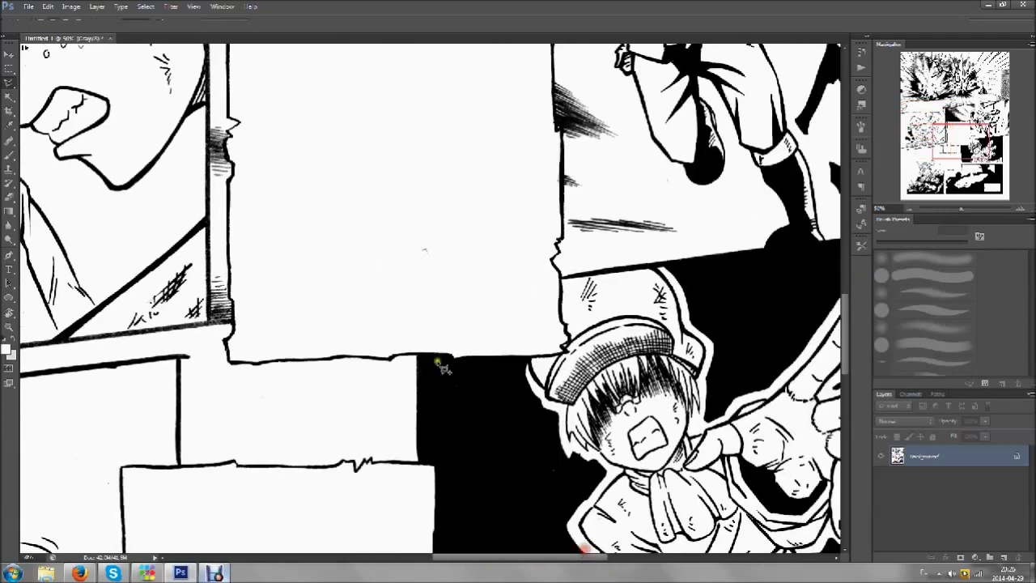
{"action": "scroll", "coordinate": [718, 346], "scroll_direction": "up", "scroll_amount": 5}
{"action": "left_click_drag", "start_coordinate": [411, 215], "coordinate": [465, 226]}
{"action": "left_click_drag", "start_coordinate": [589, 398], "coordinate": [579, 379]}
Extend the selection along the figure's edge
{"action": "scroll", "coordinate": [446, 208], "scroll_direction": "up", "scroll_amount": 5}
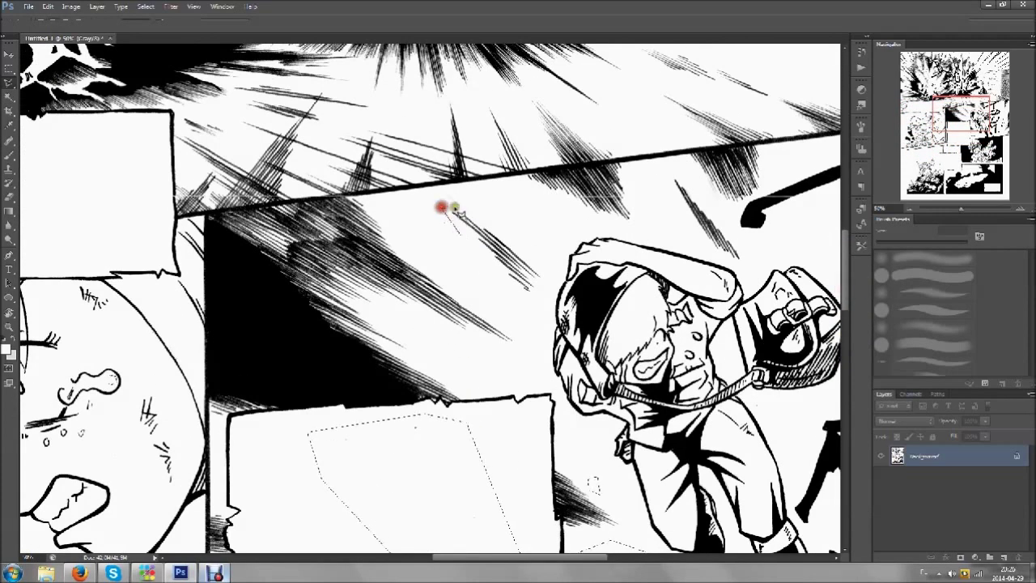
{"action": "left_click_drag", "start_coordinate": [547, 559], "coordinate": [660, 561]}
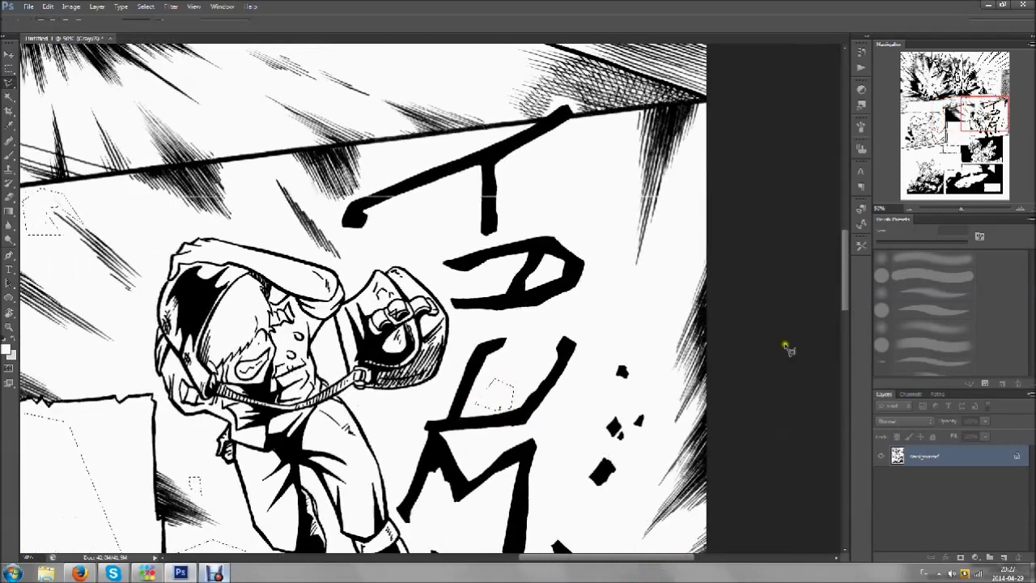
{"action": "scroll", "coordinate": [650, 390], "scroll_direction": "down", "scroll_amount": 5}
{"action": "left_click_drag", "start_coordinate": [446, 288], "coordinate": [431, 252]}
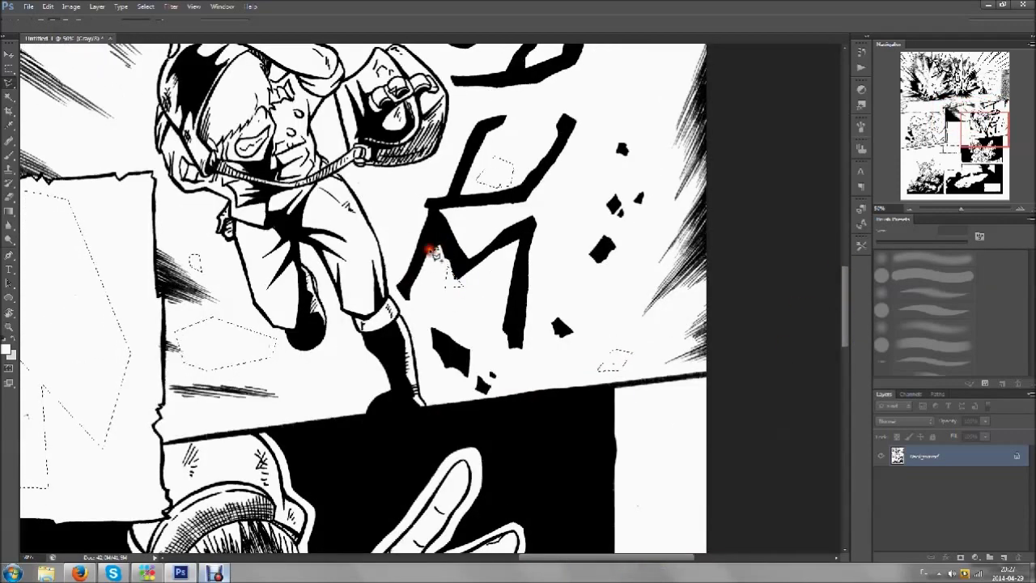
{"action": "scroll", "coordinate": [810, 300], "scroll_direction": "up", "scroll_amount": 3}
{"action": "scroll", "coordinate": [729, 275], "scroll_direction": "down", "scroll_amount": 6}
{"action": "left_click_drag", "start_coordinate": [492, 269], "coordinate": [595, 252]}
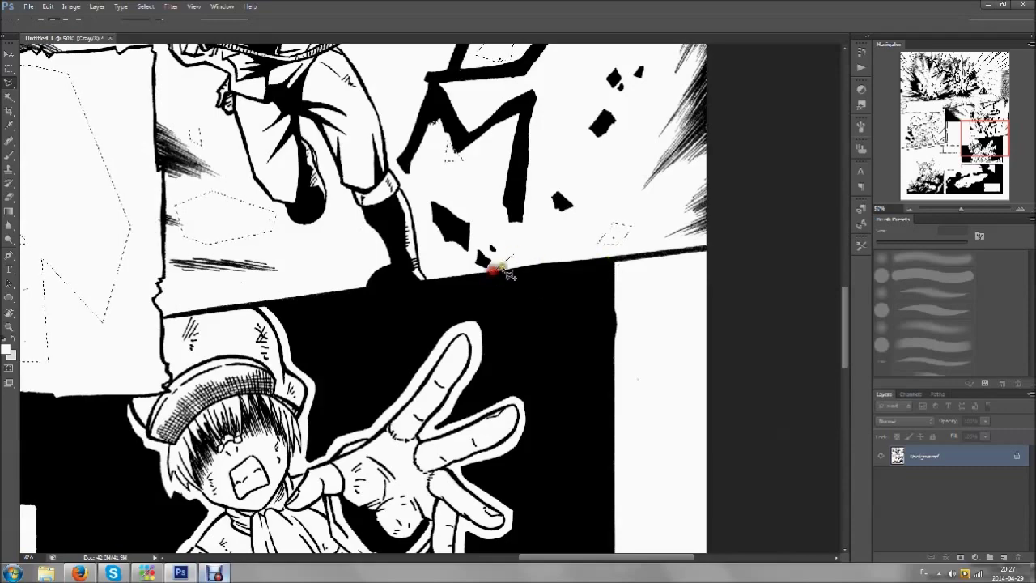
Add the lower-left panel corner and part of the TUD TUD panel to the selection
{"action": "scroll", "coordinate": [655, 397], "scroll_direction": "down", "scroll_amount": 5}
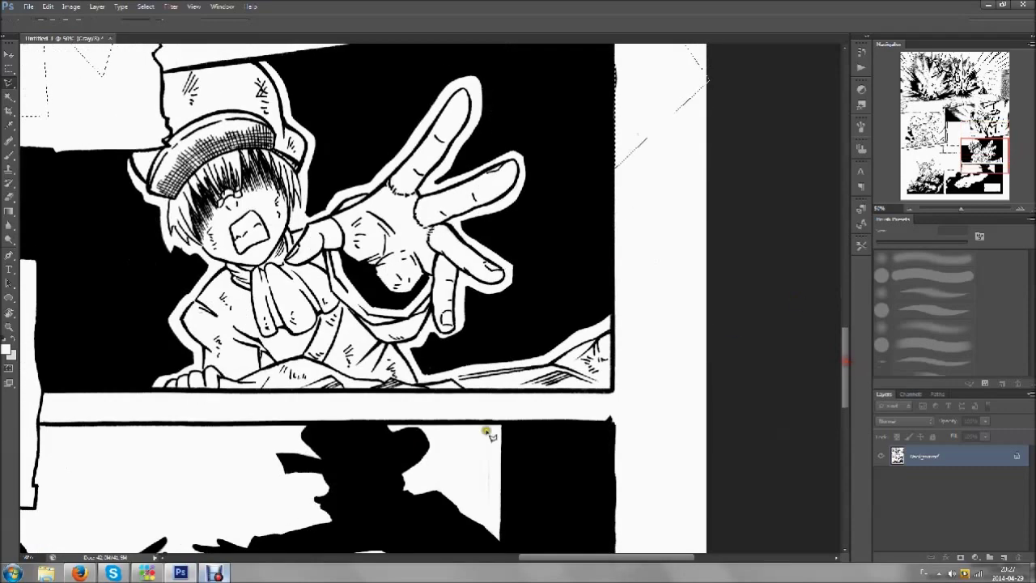
{"action": "scroll", "coordinate": [655, 398], "scroll_direction": "left", "scroll_amount": 8}
{"action": "scroll", "coordinate": [655, 397], "scroll_direction": "left", "scroll_amount": 10}
{"action": "left_click", "coordinate": [222, 319]}
{"action": "left_click", "coordinate": [607, 183]}
{"action": "left_click", "coordinate": [164, 208]}
{"action": "scroll", "coordinate": [838, 324], "scroll_direction": "down", "scroll_amount": 5}
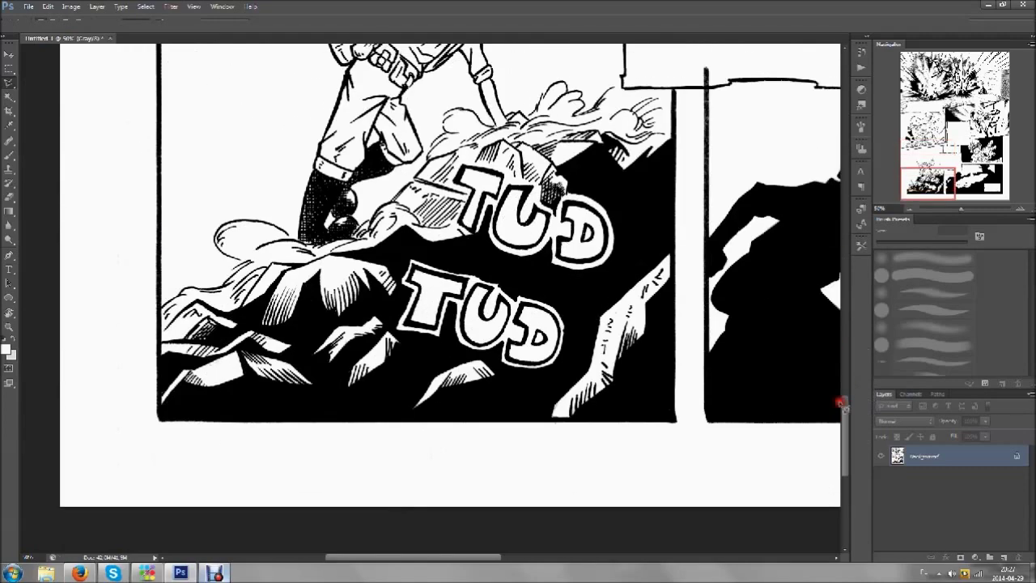
{"action": "scroll", "coordinate": [693, 409], "scroll_direction": "up", "scroll_amount": 2}
{"action": "scroll", "coordinate": [701, 370], "scroll_direction": "up", "scroll_amount": 2}
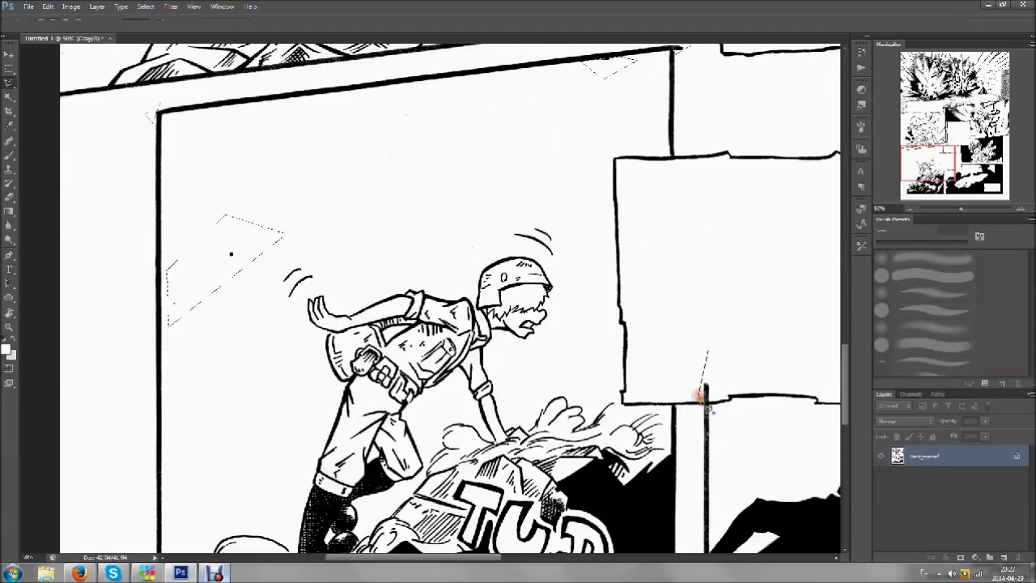
{"action": "scroll", "coordinate": [701, 370], "scroll_direction": "up", "scroll_amount": 1}
{"action": "scroll", "coordinate": [440, 259], "scroll_direction": "down", "scroll_amount": 4}
{"action": "left_click", "coordinate": [214, 473]}
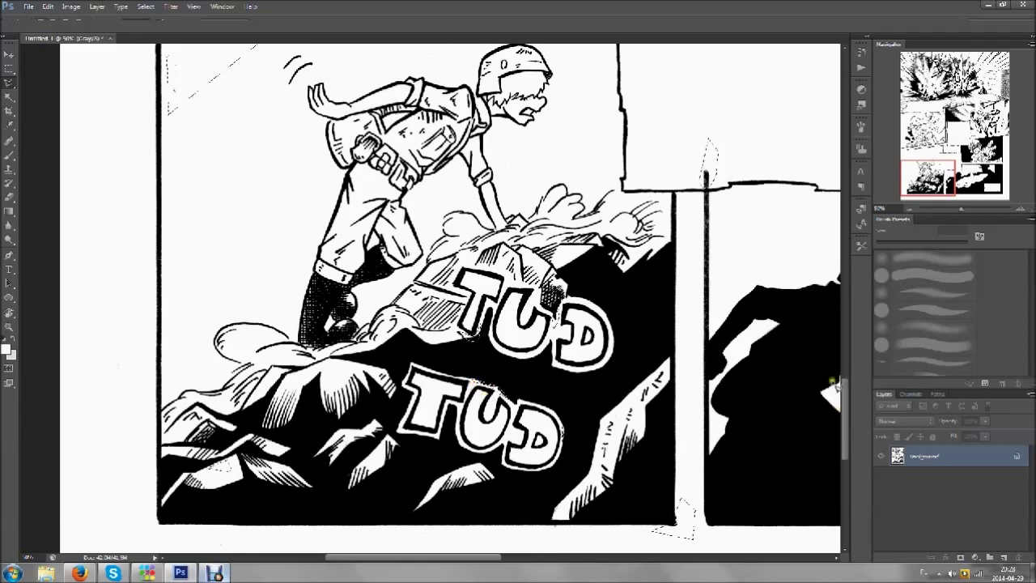
Add the white box and the panel's right edge to the selection, then view the full page
{"action": "scroll", "coordinate": [463, 238], "scroll_direction": "up", "scroll_amount": 3}
{"action": "scroll", "coordinate": [463, 238], "scroll_direction": "right", "scroll_amount": 4}
{"action": "scroll", "coordinate": [832, 405], "scroll_direction": "down", "scroll_amount": 3}
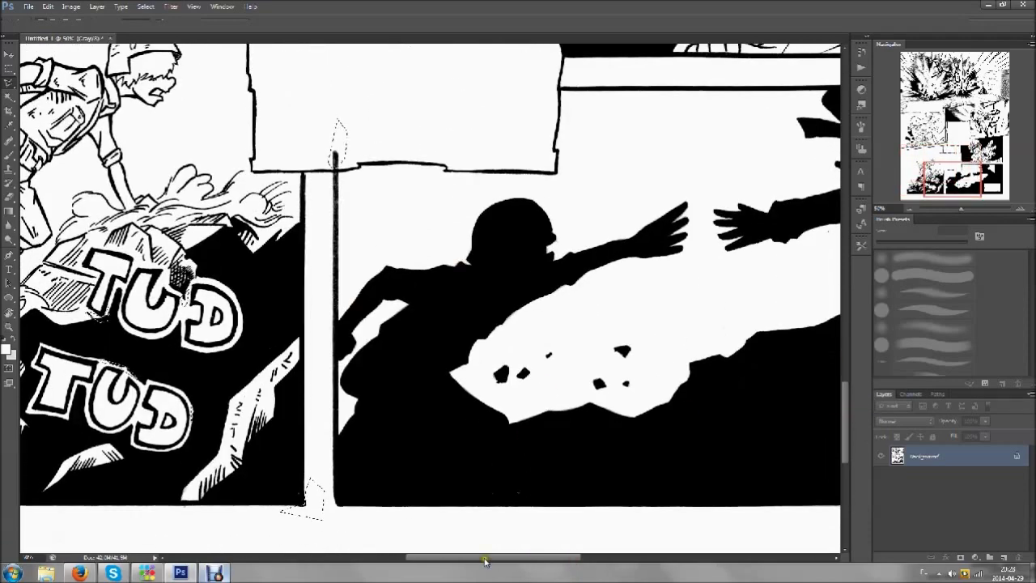
{"action": "scroll", "coordinate": [470, 555], "scroll_direction": "right", "scroll_amount": 1}
{"action": "scroll", "coordinate": [567, 534], "scroll_direction": "right", "scroll_amount": 4}
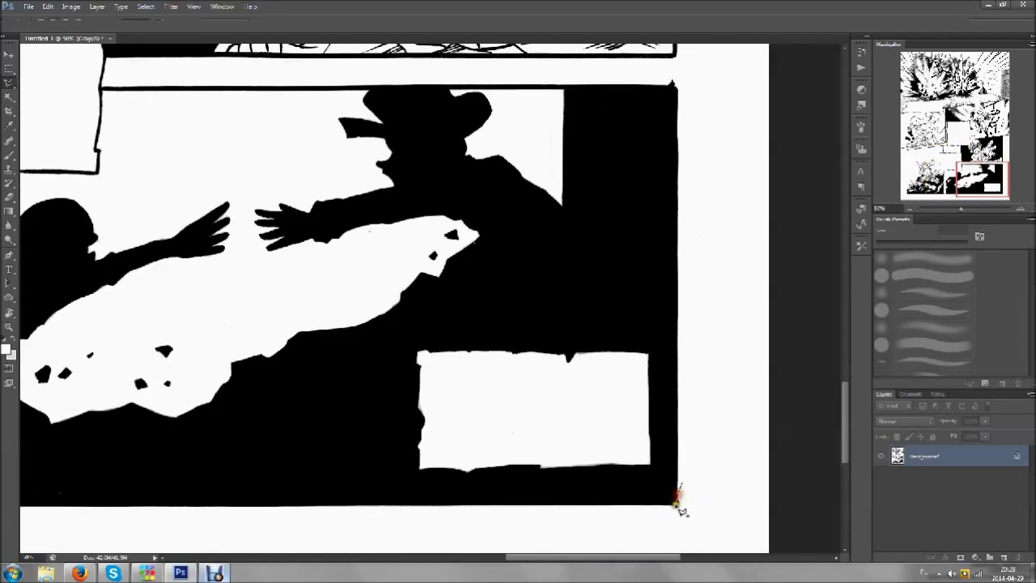
{"action": "left_click", "coordinate": [550, 380]}
{"action": "left_click", "coordinate": [559, 437]}
{"action": "left_click", "coordinate": [489, 446]}
{"action": "left_click", "coordinate": [445, 356]}
{"action": "left_click", "coordinate": [715, 334]}
{"action": "left_click", "coordinate": [684, 223]}
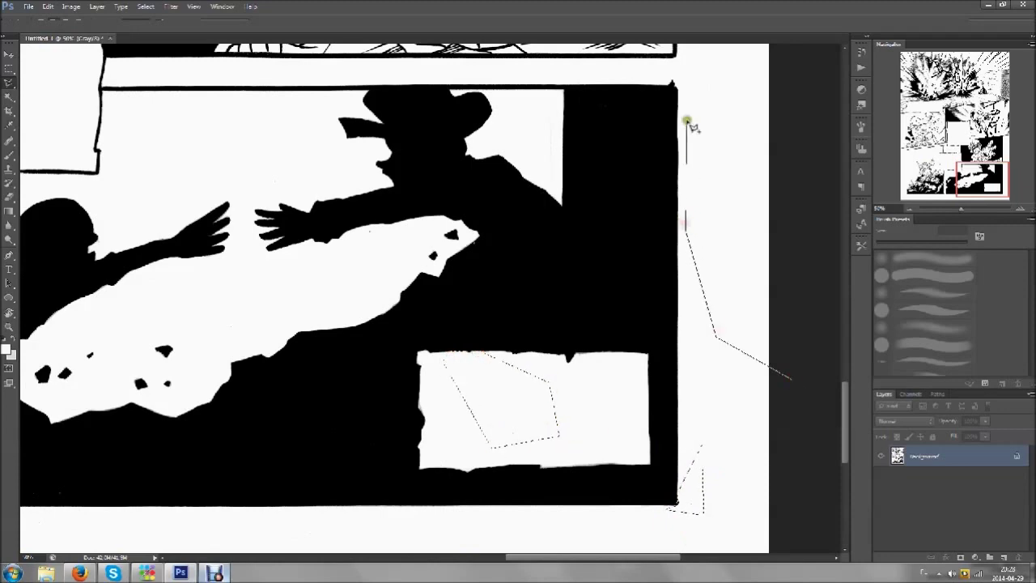
{"action": "left_click", "coordinate": [786, 49]}
{"action": "scroll", "coordinate": [785, 48], "scroll_direction": "up", "scroll_amount": 3}
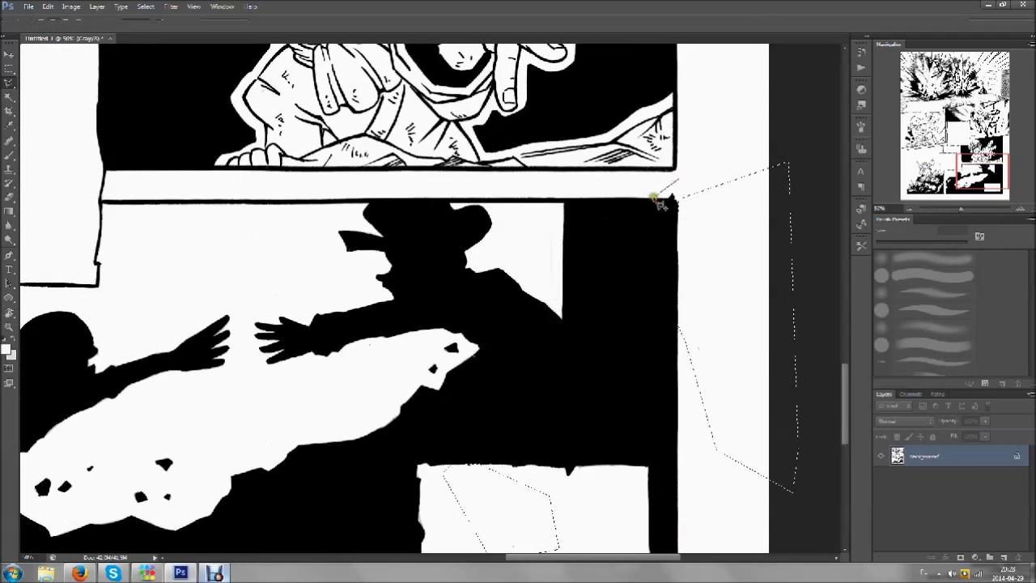
{"action": "scroll", "coordinate": [688, 180], "scroll_direction": "down", "scroll_amount": 5}
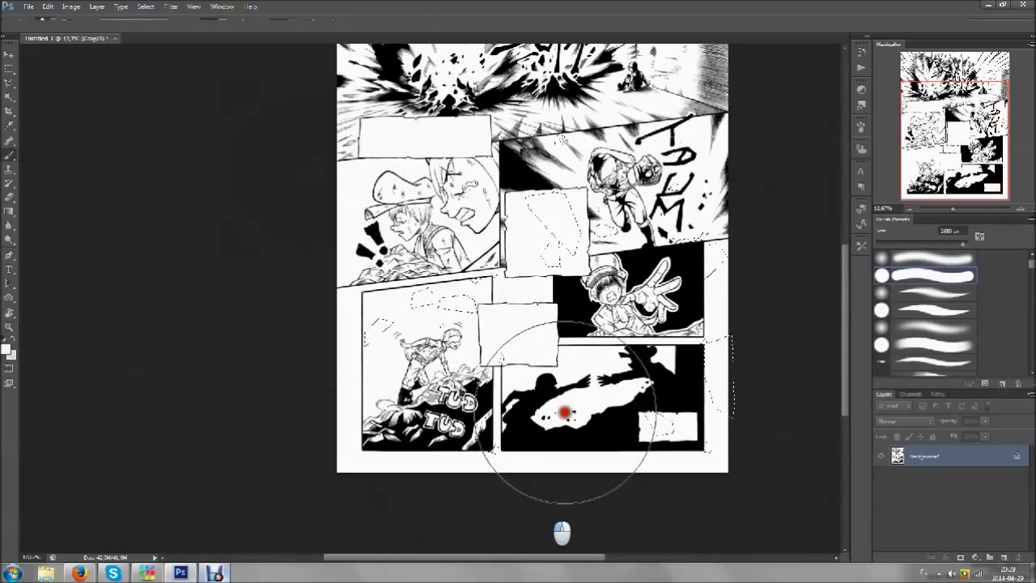
Fit the page in the window, zoom to 200% on its left edge, and choose the Lasso
{"action": "scroll", "coordinate": [696, 129], "scroll_direction": "up", "scroll_amount": 3}
{"action": "scroll", "coordinate": [696, 130], "scroll_direction": "up", "scroll_amount": 3}
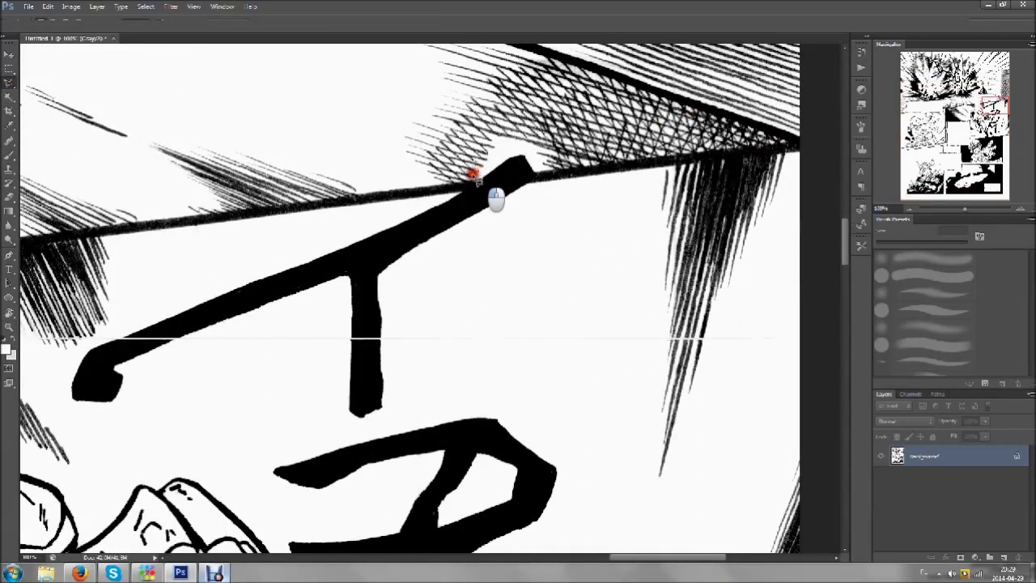
{"action": "left_click", "coordinate": [564, 176]}
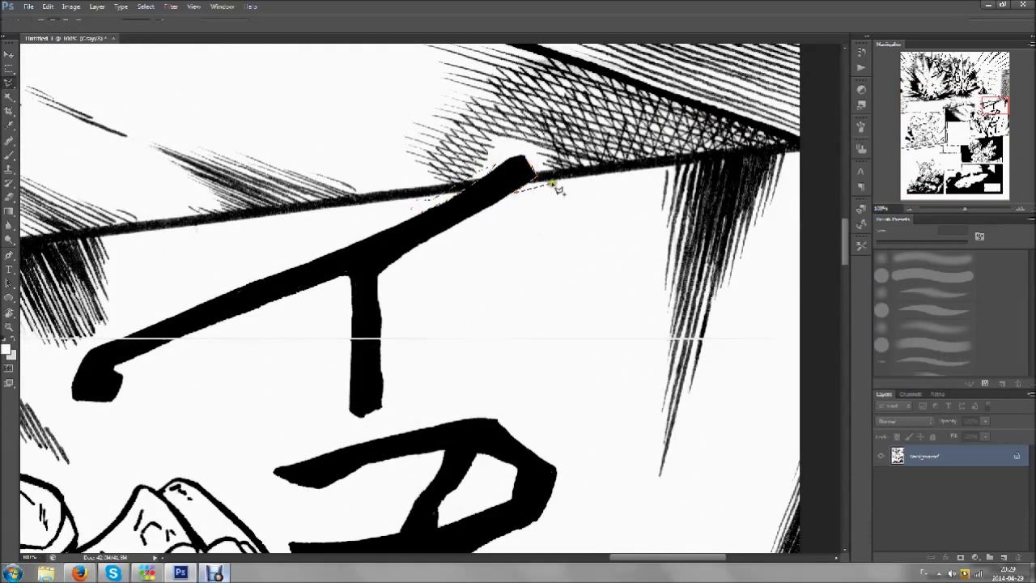
{"action": "scroll", "coordinate": [490, 226], "scroll_direction": "down", "scroll_amount": 3}
{"action": "scroll", "coordinate": [481, 234], "scroll_direction": "down", "scroll_amount": 3}
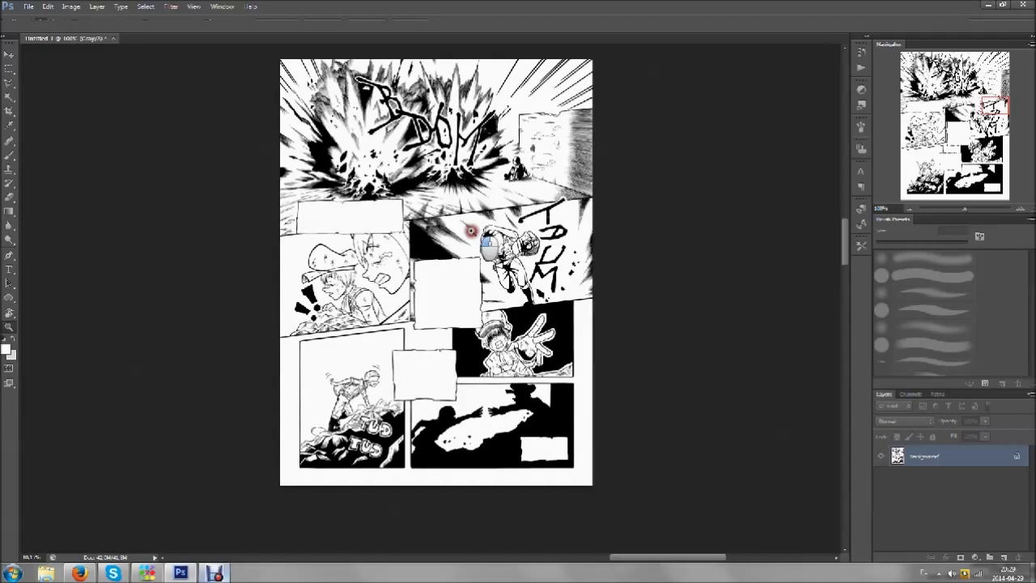
{"action": "scroll", "coordinate": [463, 129], "scroll_direction": "up", "scroll_amount": 4}
{"action": "key", "text": "ctrl+0"}
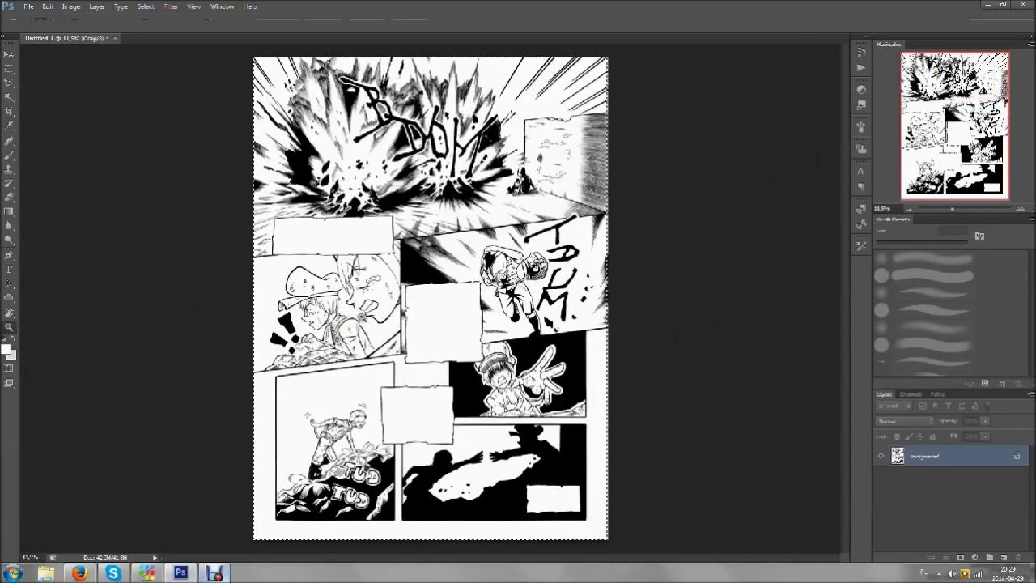
{"action": "left_click_drag", "start_coordinate": [260, 255], "coordinate": [387, 232]}
{"action": "key", "text": "l"}
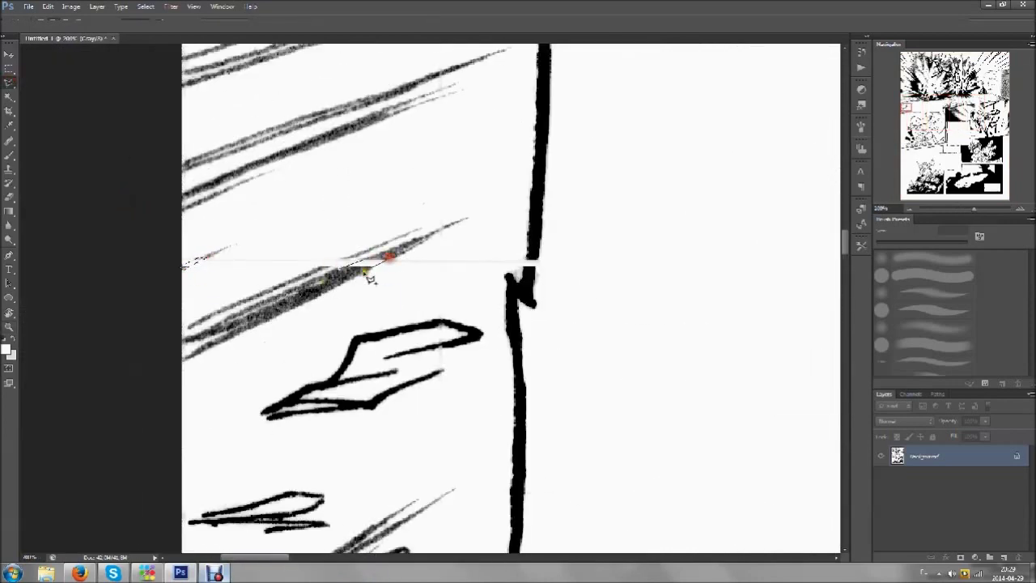
Select the first stretch of the horizontal scan streak through the hatching
{"action": "scroll", "coordinate": [538, 258], "scroll_direction": "right", "scroll_amount": 10}
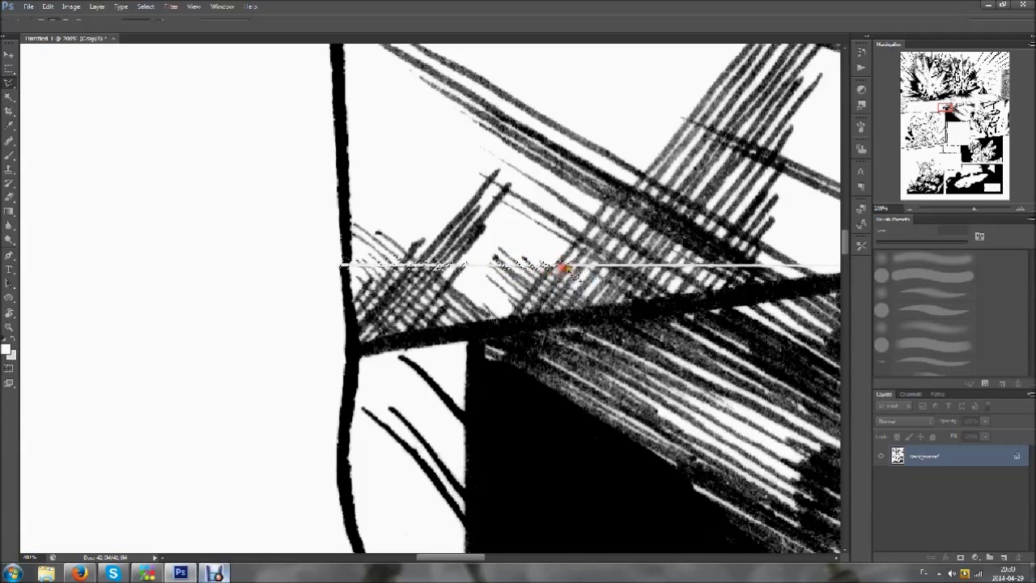
{"action": "left_click_drag", "start_coordinate": [564, 267], "coordinate": [753, 267]}
{"action": "left_click_drag", "start_coordinate": [451, 557], "coordinate": [496, 557]}
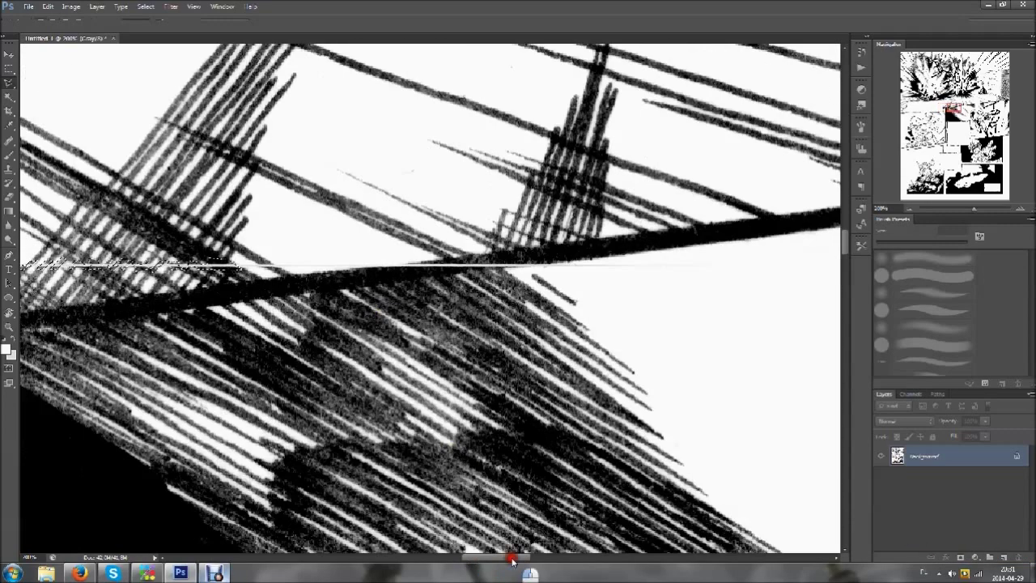
{"action": "left_click_drag", "start_coordinate": [272, 266], "coordinate": [606, 282]}
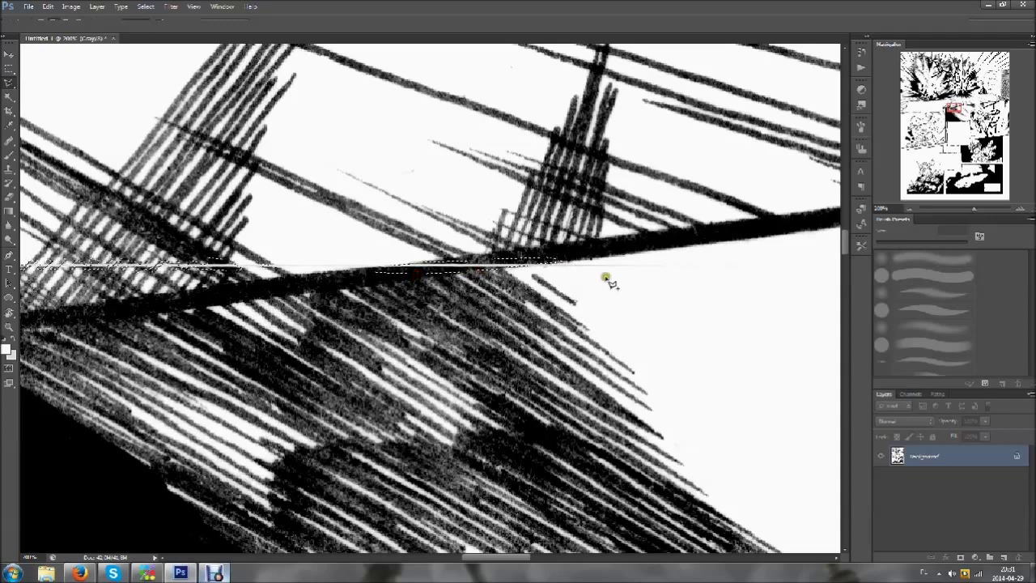
{"action": "scroll", "coordinate": [607, 283], "scroll_direction": "down", "scroll_amount": 5}
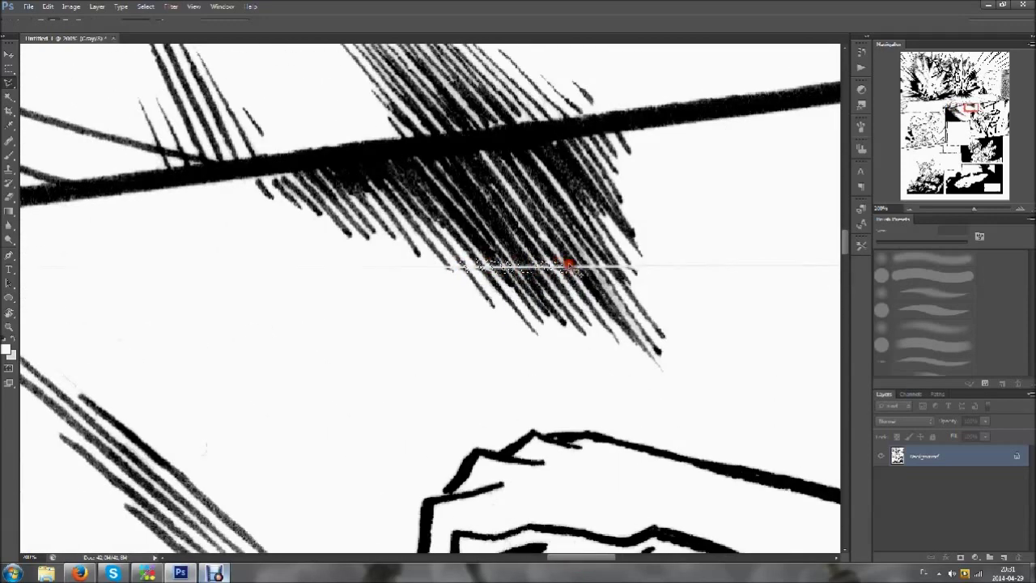
{"action": "left_click_drag", "start_coordinate": [624, 272], "coordinate": [627, 266]}
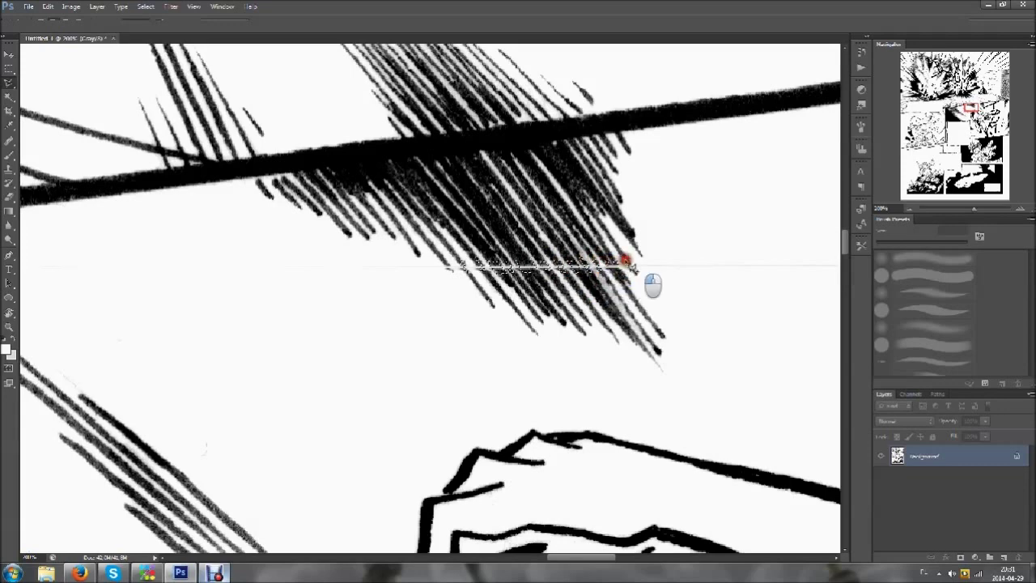
Continue tracing the remaining stretch of the scan streak across the upper panels
{"action": "left_click_drag", "start_coordinate": [547, 559], "coordinate": [595, 558]}
{"action": "left_click_drag", "start_coordinate": [370, 266], "coordinate": [385, 261]}
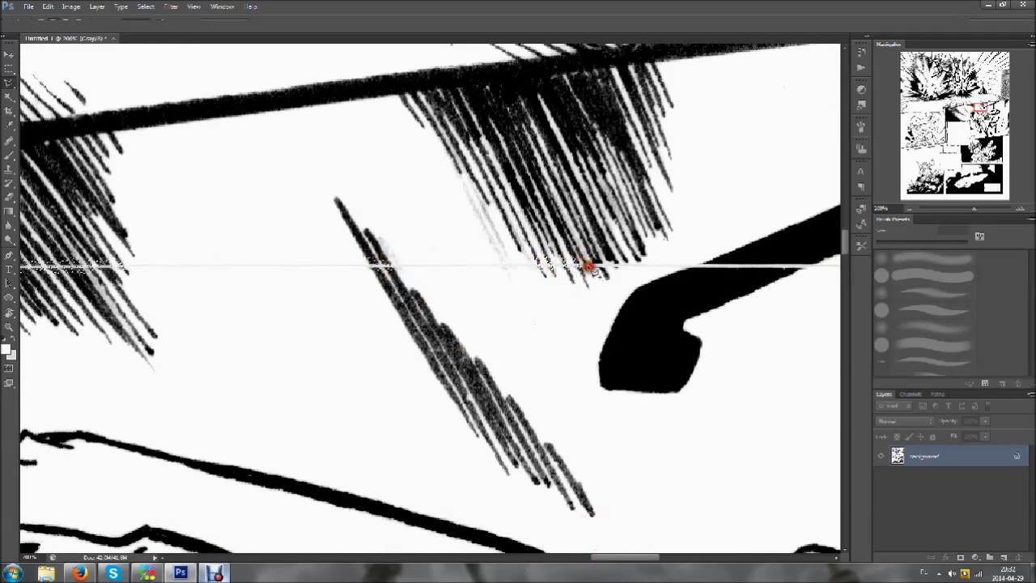
{"action": "left_click_drag", "start_coordinate": [620, 347], "coordinate": [220, 292]}
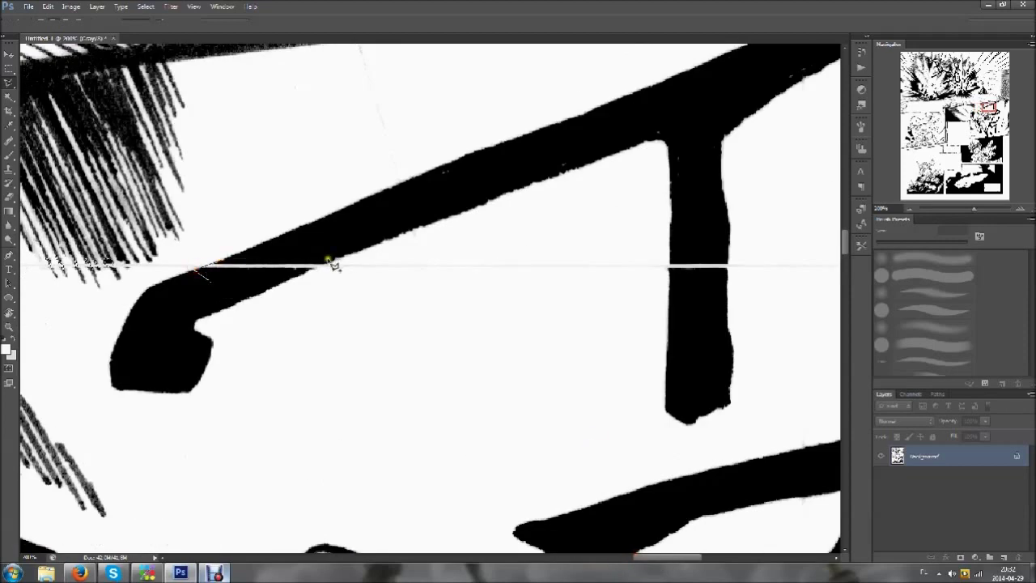
{"action": "left_click_drag", "start_coordinate": [731, 268], "coordinate": [523, 279]}
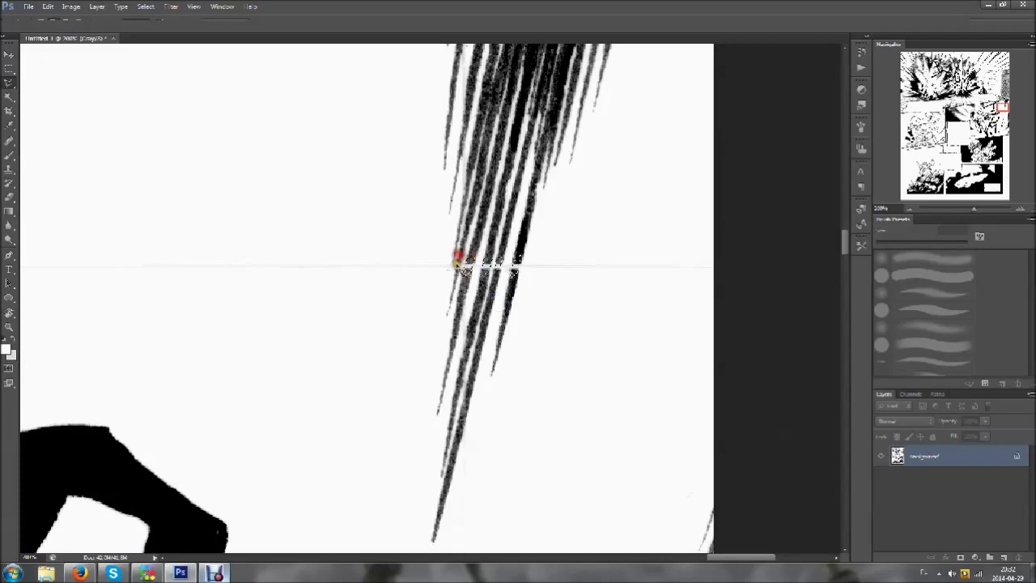
{"action": "scroll", "coordinate": [652, 264], "scroll_direction": "down", "scroll_amount": 5}
{"action": "right_click", "coordinate": [501, 263]}
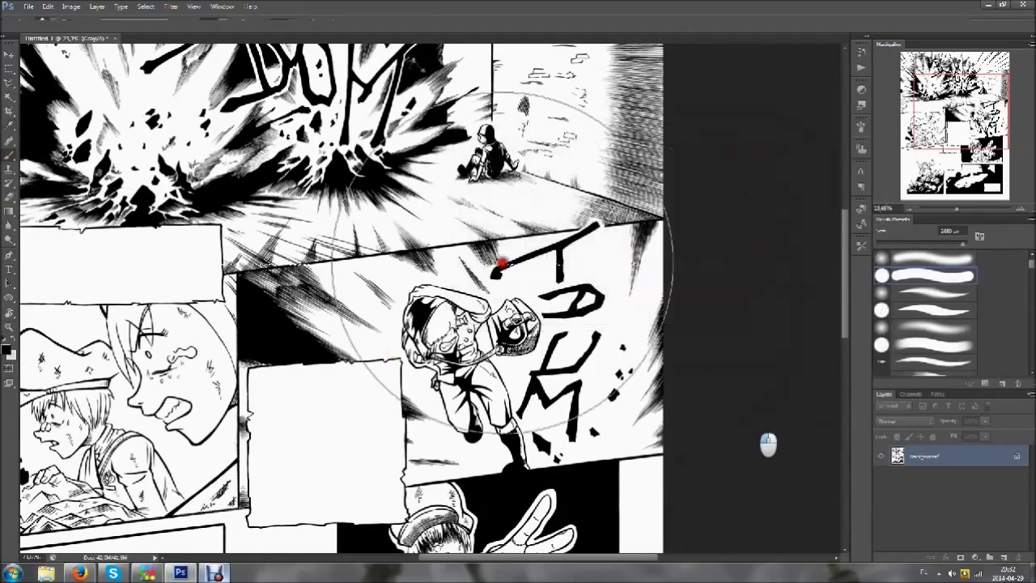
Zoom in on the left panel's speech balloon edge and make white the foreground colour
{"action": "left_click_drag", "start_coordinate": [652, 558], "coordinate": [629, 561]}
{"action": "key", "text": "ctrl+plus"}
{"action": "key", "text": "ctrl+plus"}
{"action": "key", "text": "ctrl+plus"}
{"action": "key", "text": "ctrl+plus"}
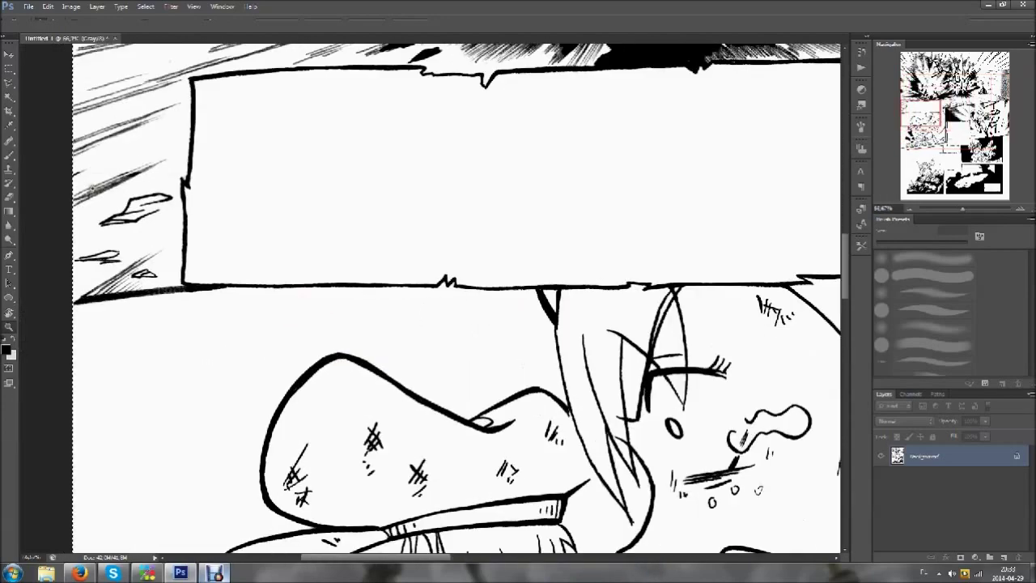
{"action": "scroll", "coordinate": [166, 303], "scroll_direction": "up", "scroll_amount": 1}
{"action": "scroll", "coordinate": [144, 301], "scroll_direction": "up", "scroll_amount": 1}
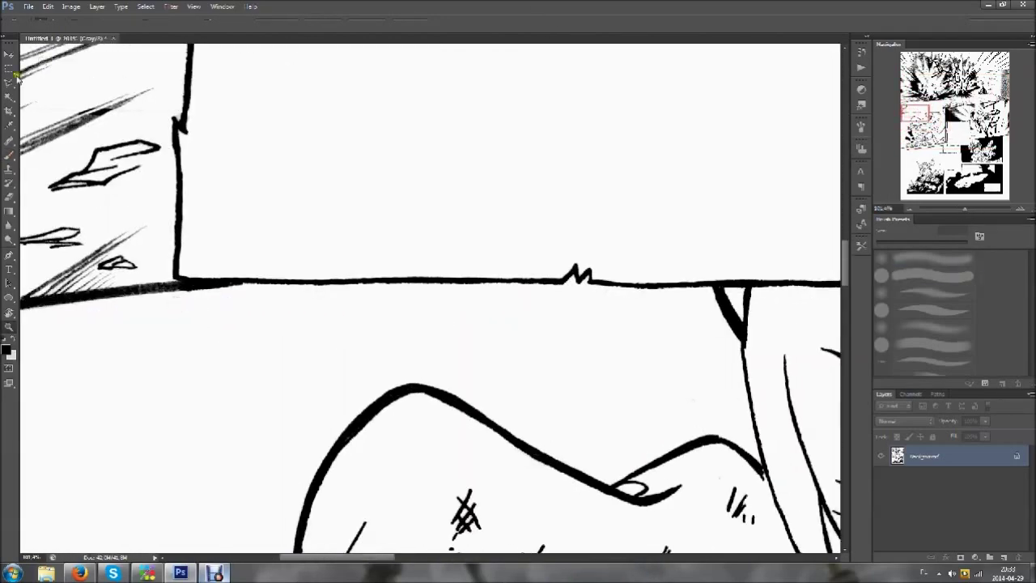
{"action": "left_click", "coordinate": [50, 20]}
{"action": "left_click", "coordinate": [228, 77]}
{"action": "key", "text": "x"}
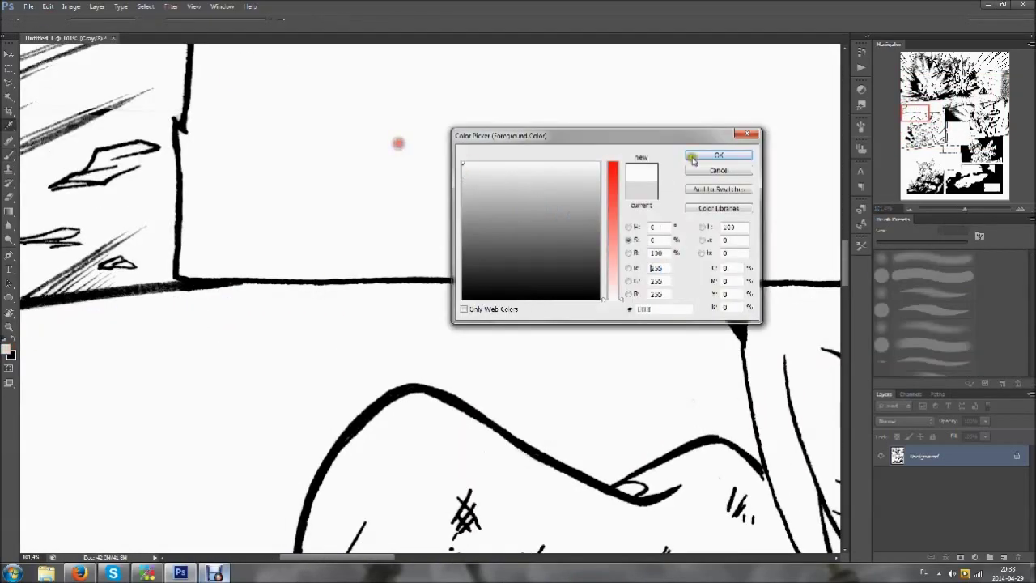
Pan across the helmeted character's panel to the TDUM lettering, then fit the whole page
{"action": "mouse_move", "coordinate": [134, 110]}
{"action": "left_mouse_down"}
{"action": "mouse_move", "coordinate": [348, 109]}
{"action": "mouse_move", "coordinate": [267, 109]}
{"action": "left_mouse_up"}
{"action": "left_click_drag", "start_coordinate": [729, 113], "coordinate": [400, 104]}
{"action": "left_click_drag", "start_coordinate": [810, 170], "coordinate": [607, 119]}
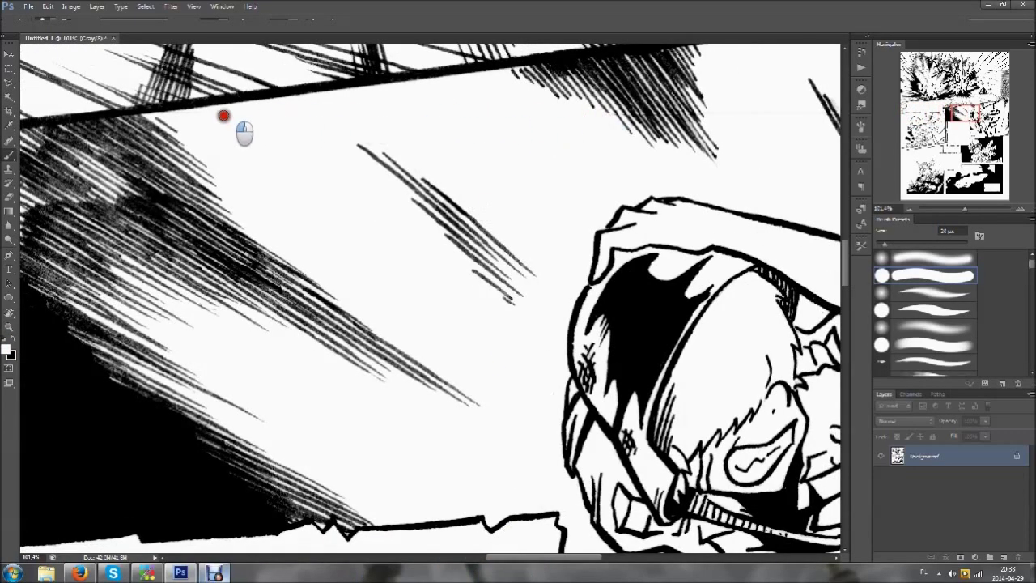
{"action": "left_click_drag", "start_coordinate": [830, 97], "coordinate": [323, 95]}
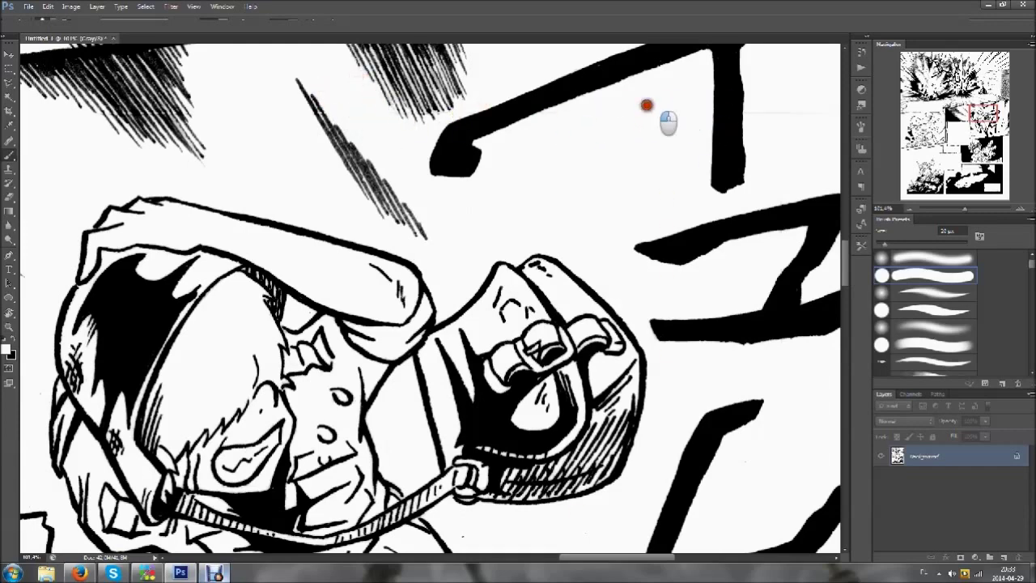
{"action": "left_click_drag", "start_coordinate": [591, 558], "coordinate": [628, 557]}
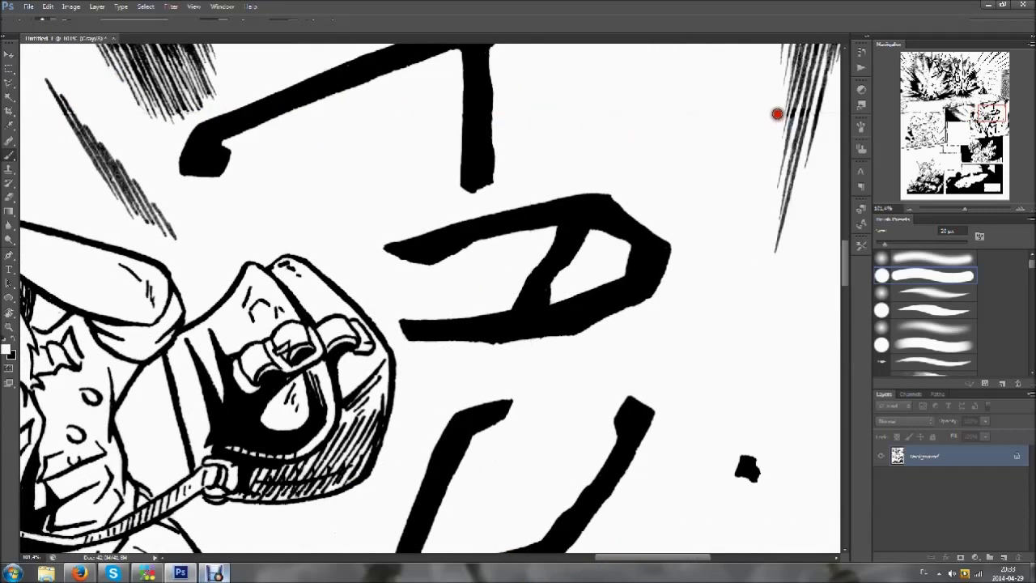
{"action": "key", "text": "ctrl+0"}
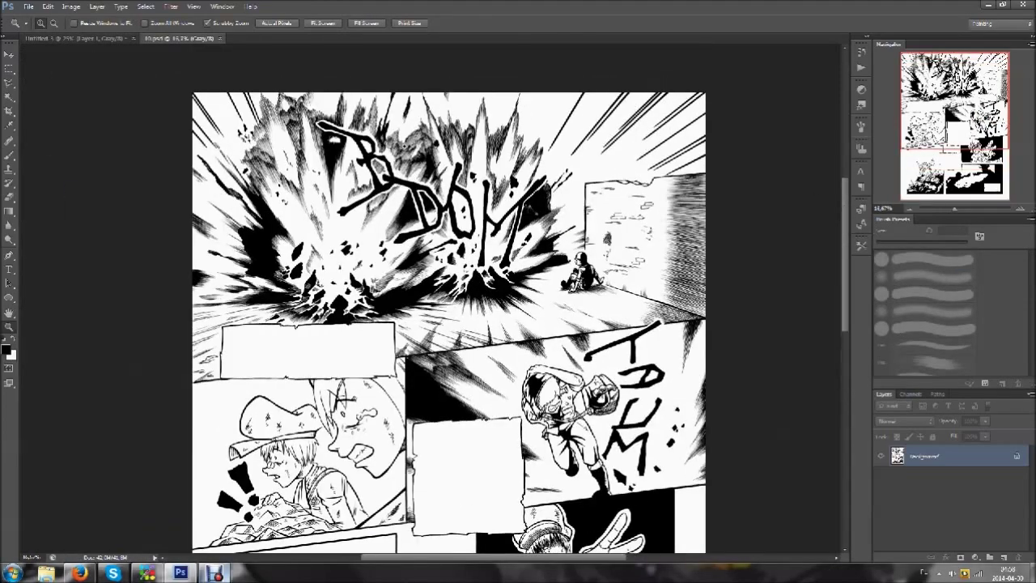
Lasso the sky area above the wall in the top explosion panel
{"action": "left_click", "coordinate": [754, 104]}
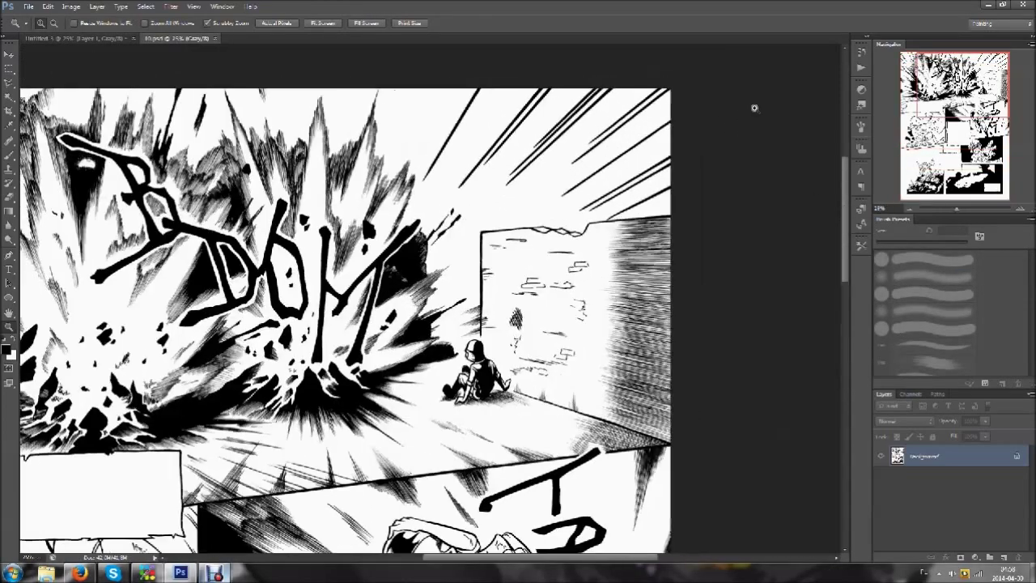
{"action": "key", "text": "l"}
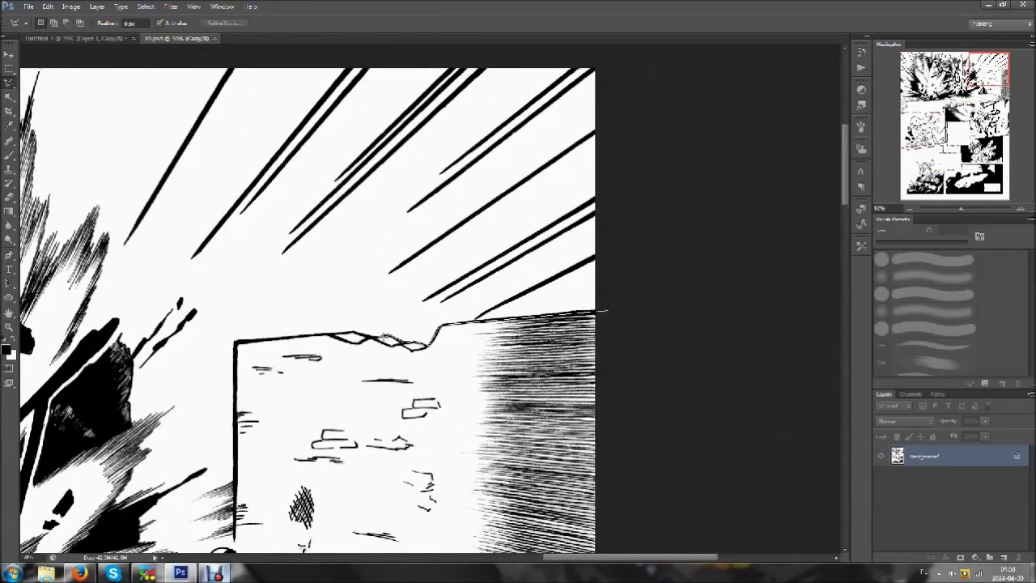
{"action": "left_click", "coordinate": [138, 69]}
{"action": "double_click", "coordinate": [636, 46]}
{"action": "key", "text": "ctrl+minus"}
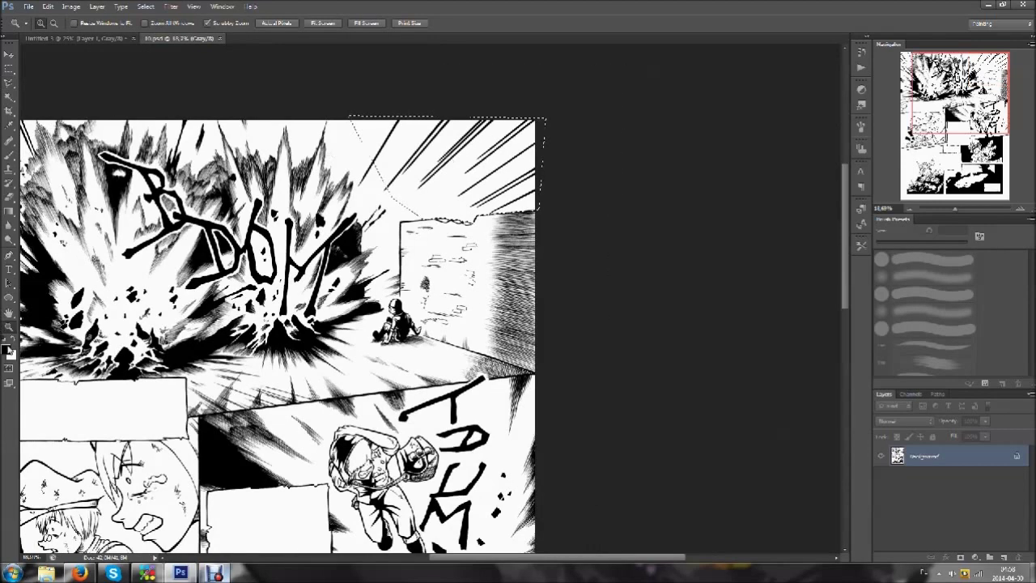
{"action": "key", "text": "b"}
Add a new Multiply layer and fill the sky selection with a grey gradient
{"action": "key", "text": "ctrl+shift+n"}
{"action": "key", "text": "Return"}
{"action": "key", "text": "shift+alt+m"}
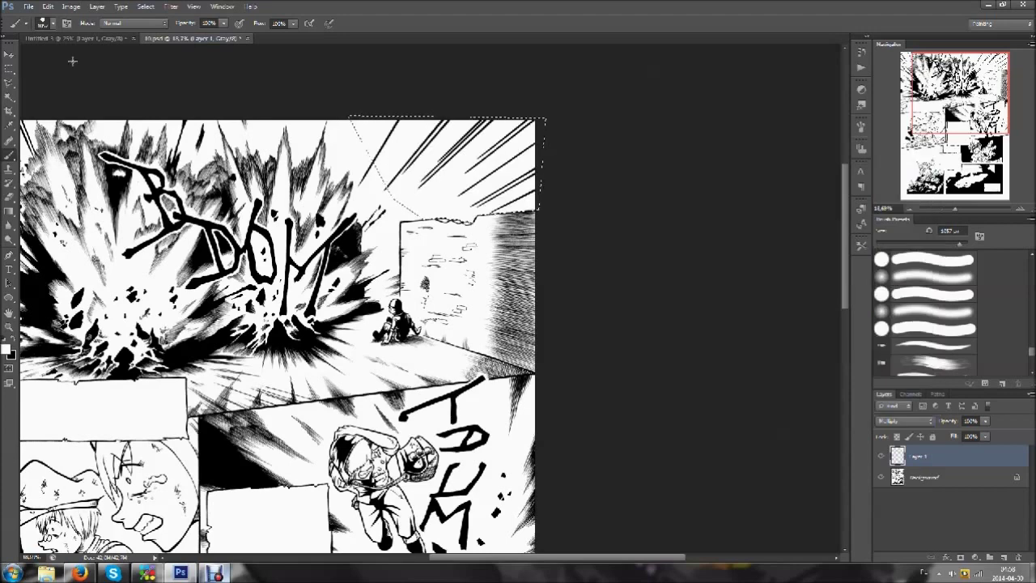
{"action": "key", "text": "g"}
{"action": "left_click_drag", "start_coordinate": [544, 130], "coordinate": [506, 120]}
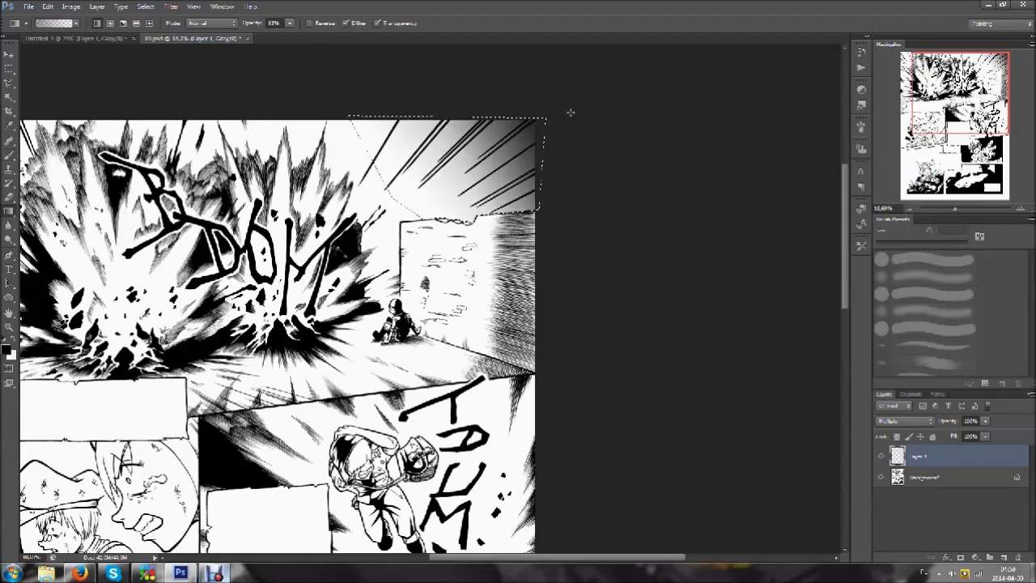
Convert the sky gradient into halftone dots with Color Halftone and zoom out
{"action": "key", "text": "ctrl+alt+f"}
{"action": "key", "text": "Return"}
{"action": "key", "text": "ctrl+alt+f"}
{"action": "left_click", "coordinate": [567, 171]}
{"action": "key", "text": "ctrl+minus"}
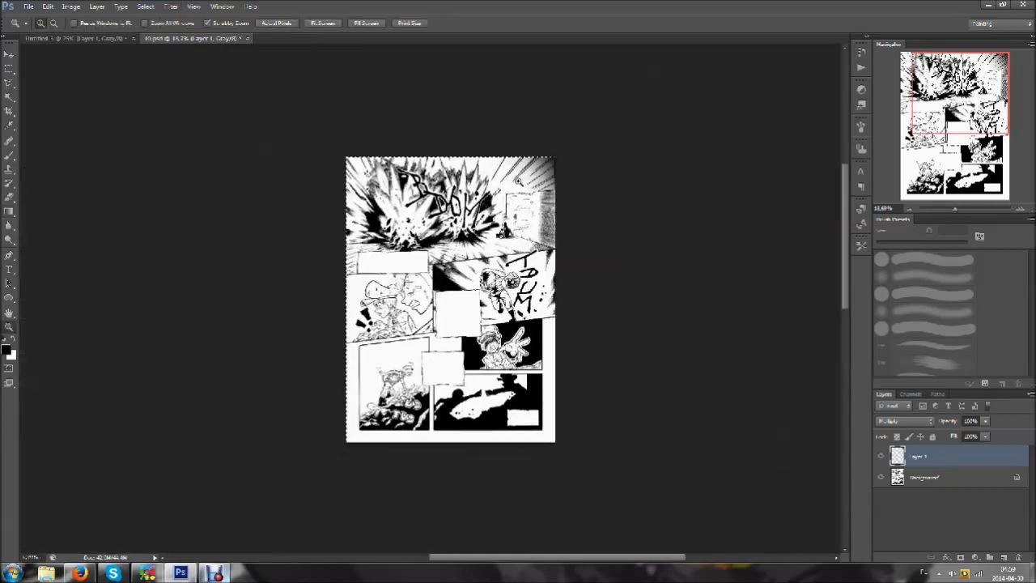
Zoom into the upper-left panels and start a lasso around the two startled characters
{"action": "left_click", "coordinate": [506, 253]}
{"action": "left_click", "coordinate": [368, 361]}
{"action": "left_click", "coordinate": [538, 359], "text": "alt"}
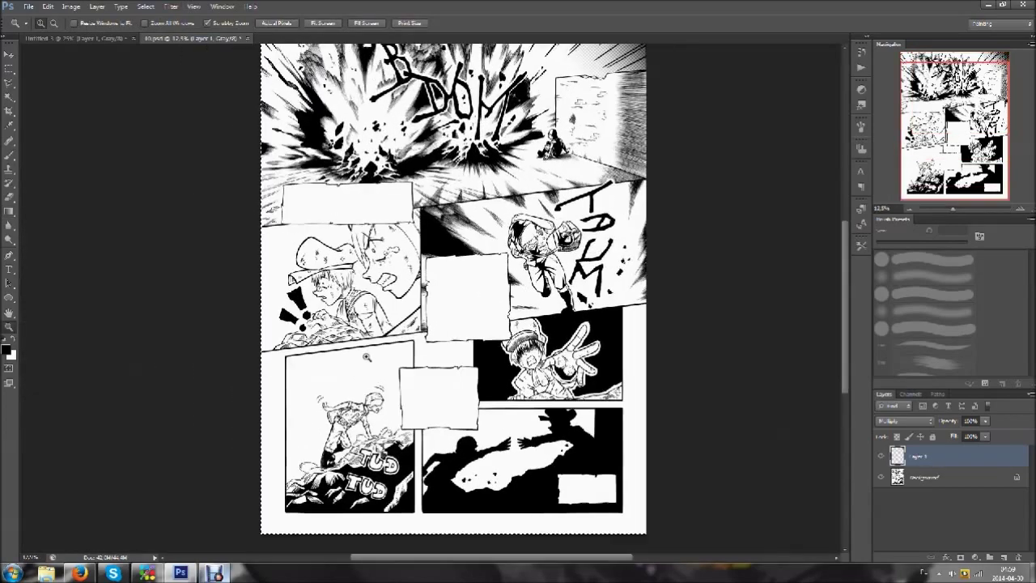
{"action": "left_click", "coordinate": [291, 263]}
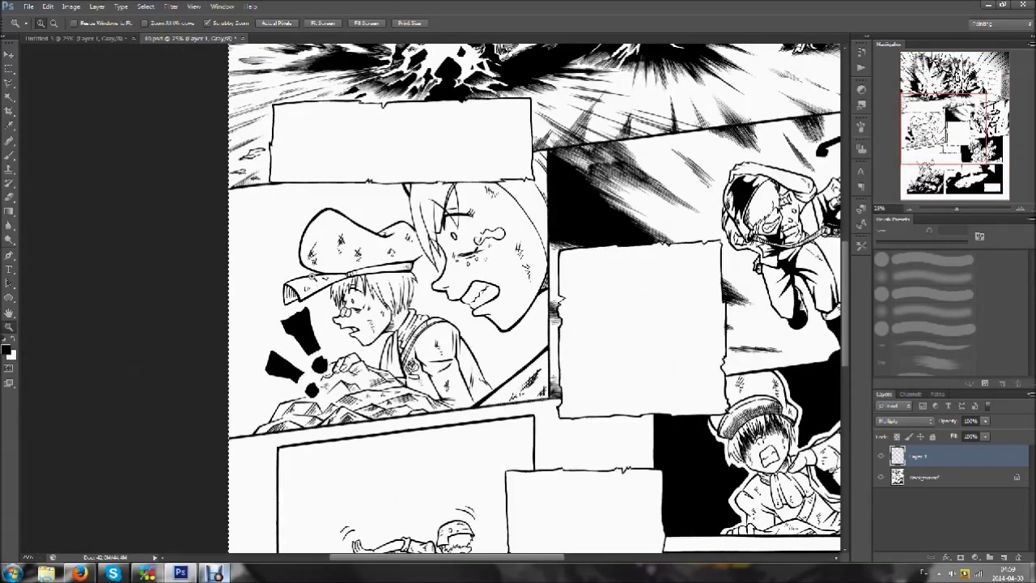
{"action": "left_click_drag", "start_coordinate": [526, 328], "coordinate": [567, 330]}
{"action": "key", "text": "l"}
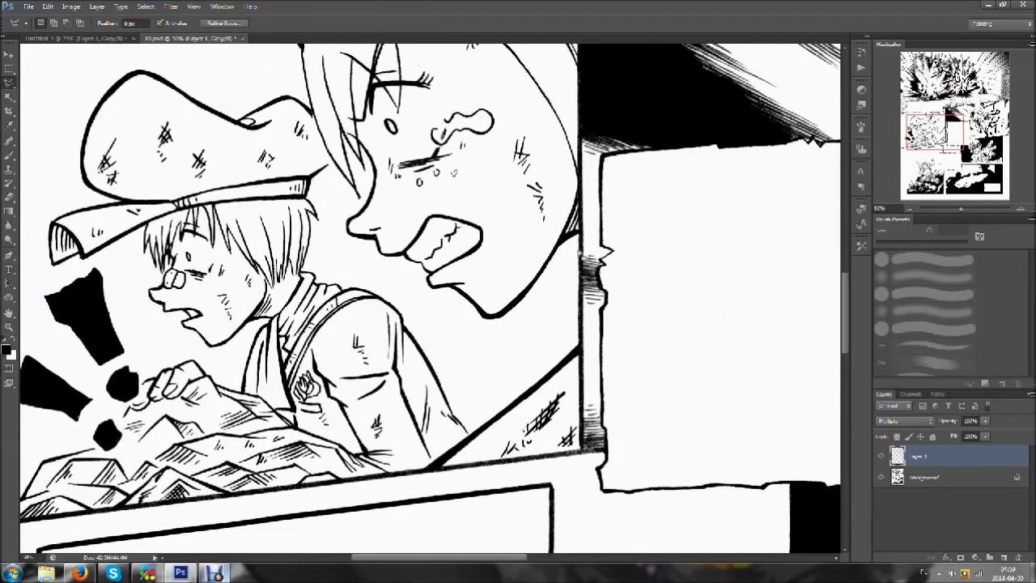
{"action": "left_click_drag", "start_coordinate": [532, 309], "coordinate": [411, 281]}
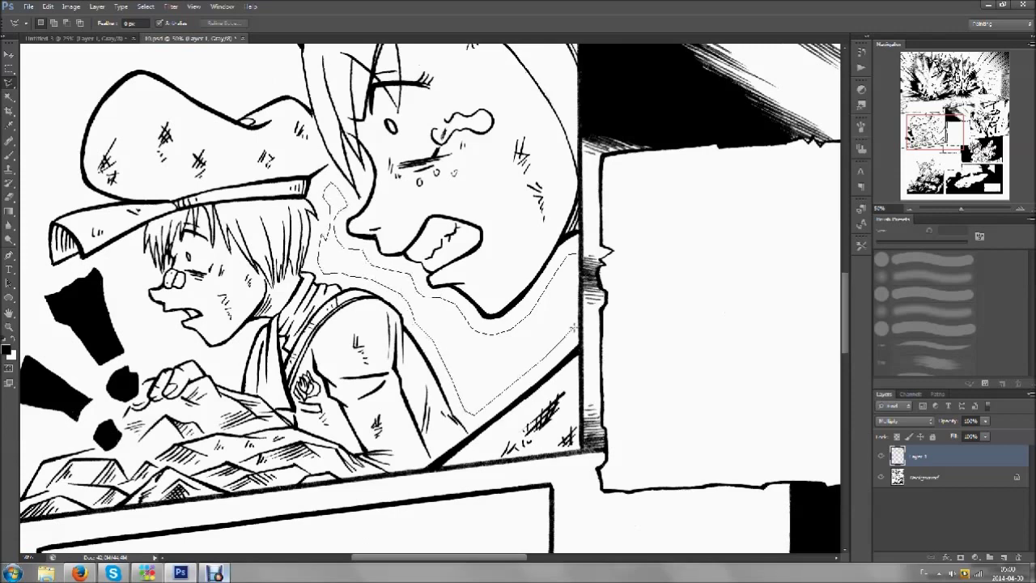
Finish lassoing both characters with a margin from their outlines, then zoom out
{"action": "scroll", "coordinate": [254, 288], "scroll_direction": "up", "scroll_amount": 5}
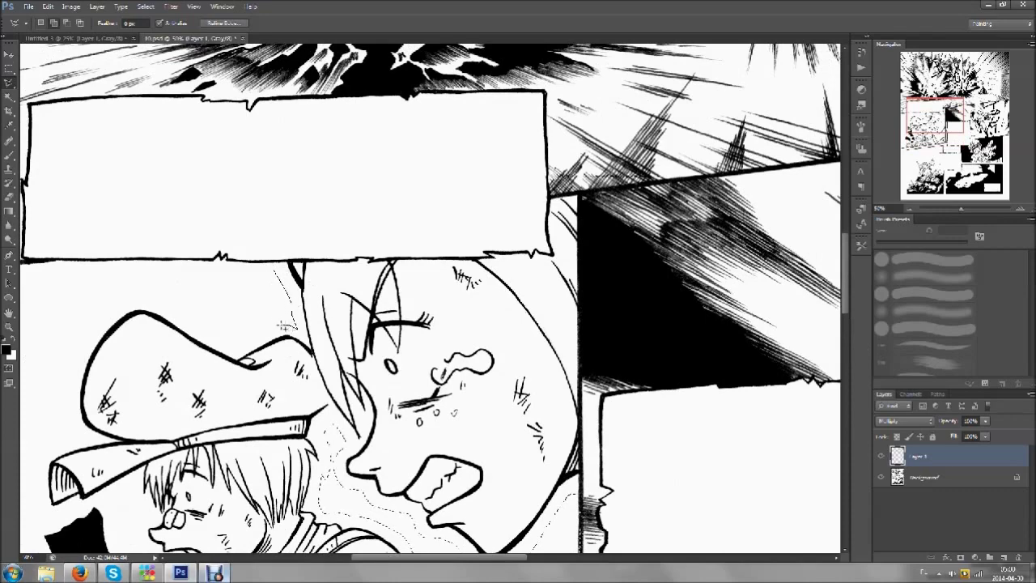
{"action": "scroll", "coordinate": [67, 414], "scroll_direction": "left", "scroll_amount": 3}
{"action": "scroll", "coordinate": [162, 437], "scroll_direction": "left", "scroll_amount": 3}
{"action": "scroll", "coordinate": [298, 516], "scroll_direction": "down", "scroll_amount": 5}
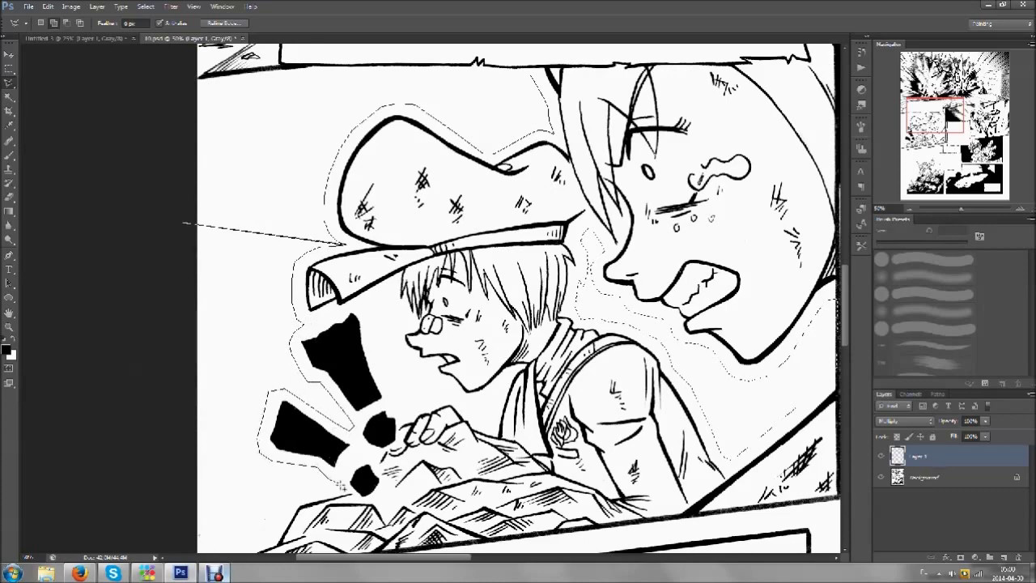
{"action": "scroll", "coordinate": [184, 223], "scroll_direction": "down", "scroll_amount": 2}
{"action": "scroll", "coordinate": [183, 289], "scroll_direction": "up", "scroll_amount": 7}
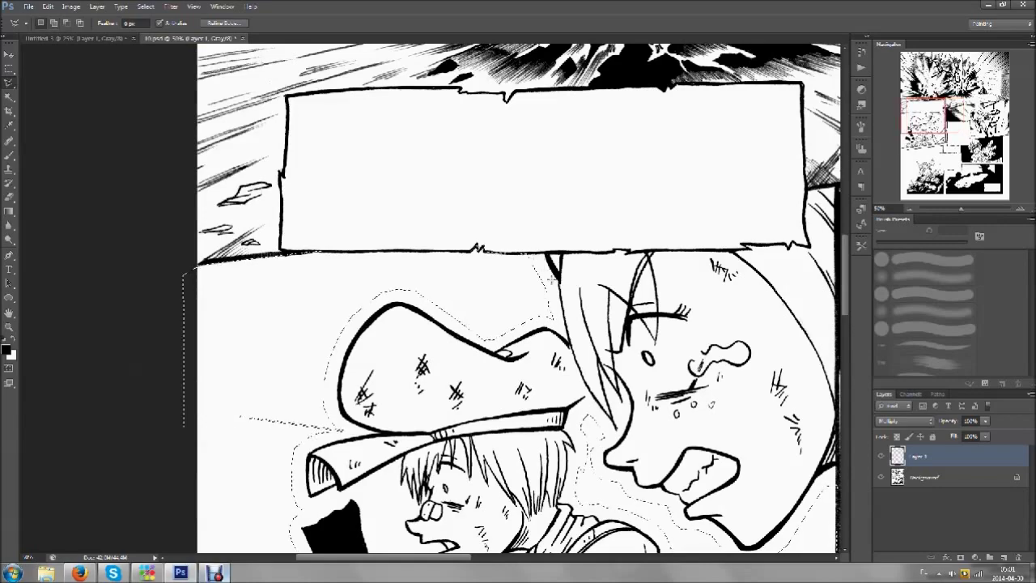
{"action": "key", "text": "z"}
{"action": "left_click", "coordinate": [241, 148], "text": "alt"}
Add a new Multiply layer and drag a grey gradient across the panel background
{"action": "key", "text": "ctrl+shift+n"}
{"action": "key", "text": "Return"}
{"action": "key", "text": "b"}
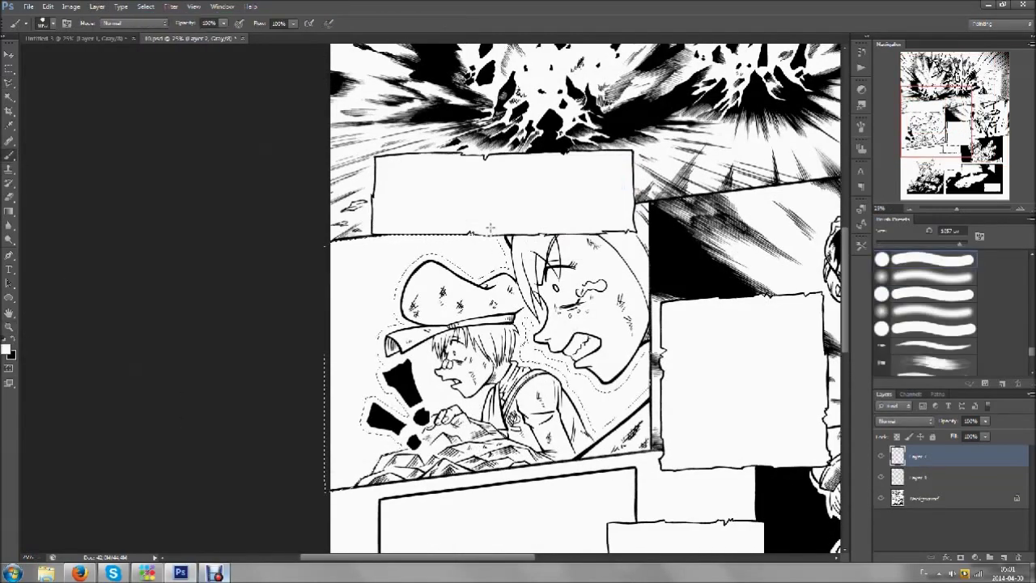
{"action": "left_click", "coordinate": [905, 421]}
{"action": "left_click", "coordinate": [902, 171]}
{"action": "key", "text": "g"}
{"action": "left_click_drag", "start_coordinate": [502, 242], "coordinate": [365, 453]}
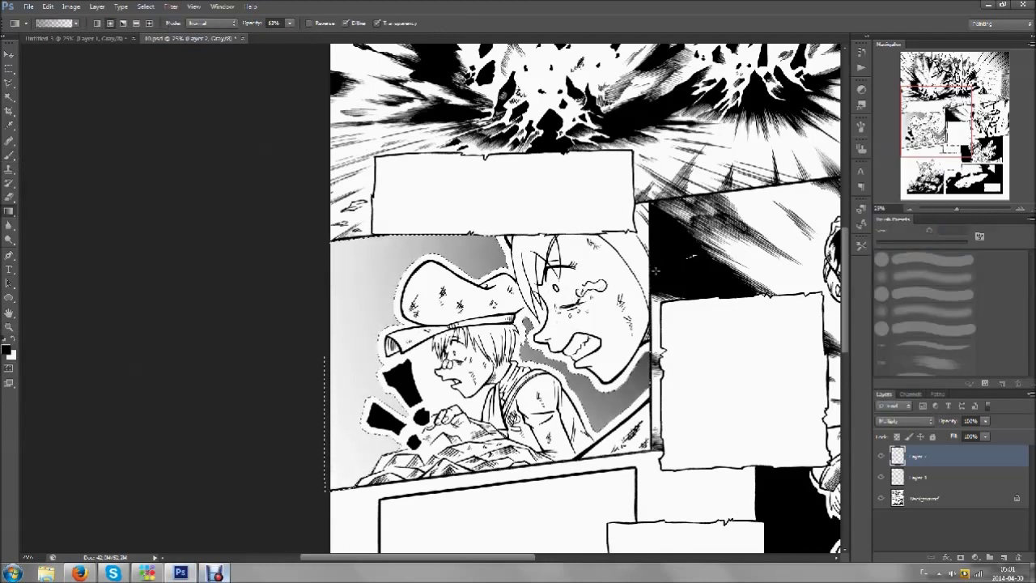
Apply Filter > Pixelate > Color Halftone to the gradient and inspect the panel up close
{"action": "left_click", "coordinate": [171, 6]}
{"action": "left_click", "coordinate": [335, 143]}
{"action": "left_click", "coordinate": [171, 7]}
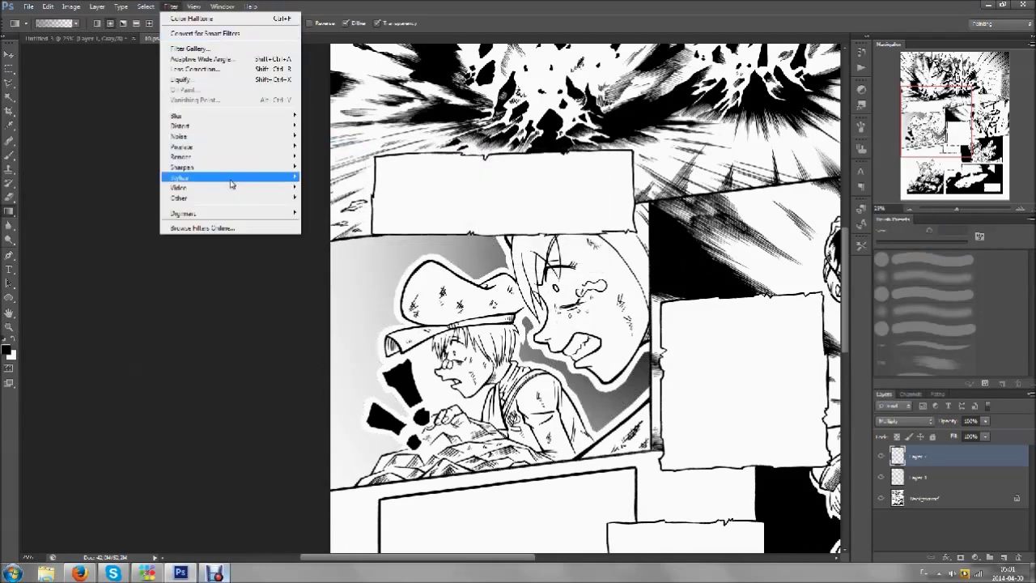
{"action": "left_click", "coordinate": [335, 143]}
{"action": "left_click", "coordinate": [585, 170]}
{"action": "key", "text": "ctrl+minus"}
{"action": "key", "text": "z"}
{"action": "left_click", "coordinate": [445, 312]}
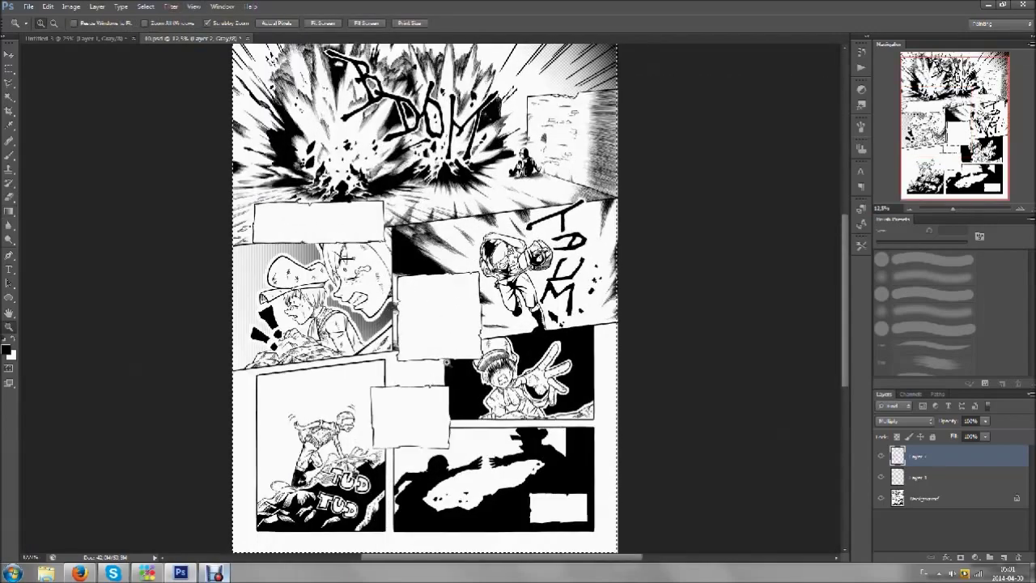
{"action": "left_click", "coordinate": [242, 327]}
{"action": "left_click", "coordinate": [240, 310]}
{"action": "left_click_drag", "start_coordinate": [240, 309], "coordinate": [194, 309]}
Undo the halftone, swap colours, reapply Color Halftone, then zoom to the TDUM character
{"action": "key", "text": "ctrl+z"}
{"action": "key", "text": "x"}
{"action": "key", "text": "g"}
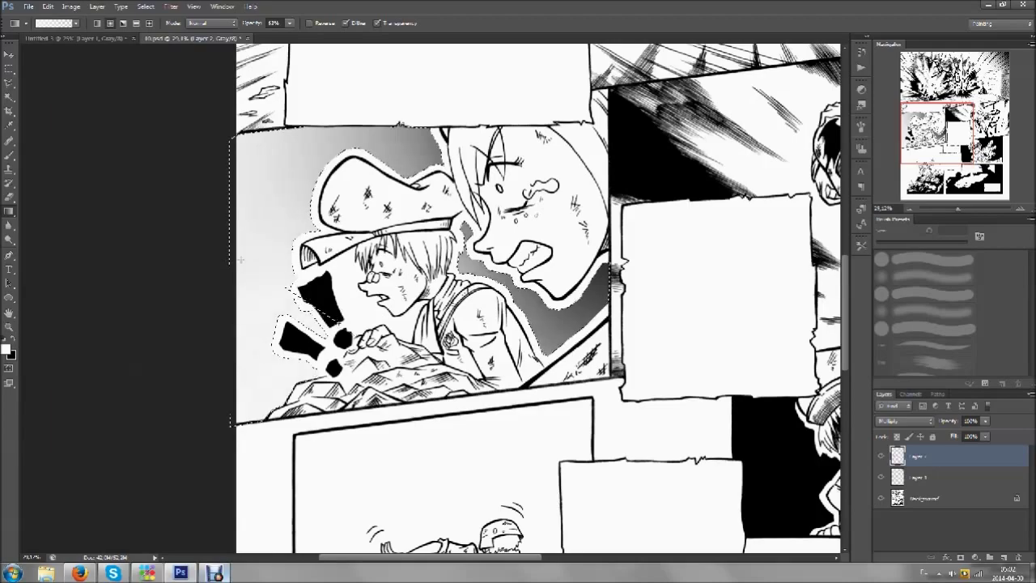
{"action": "left_click", "coordinate": [170, 6]}
{"action": "left_click", "coordinate": [195, 20]}
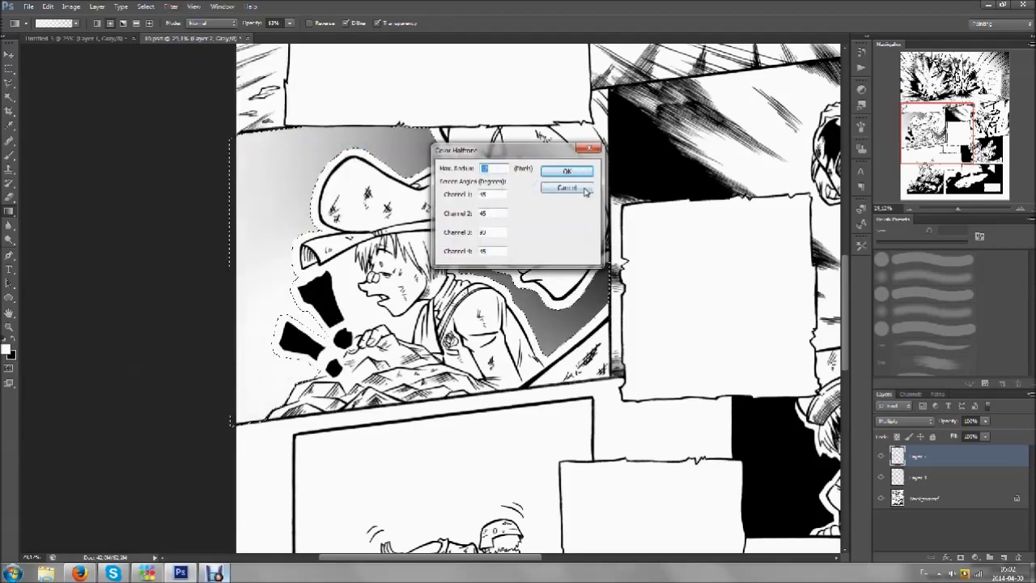
{"action": "key", "text": "Return"}
{"action": "key", "text": "z"}
{"action": "key", "text": "ctrl+minus"}
{"action": "key", "text": "ctrl+minus"}
{"action": "key", "text": "ctrl+minus"}
{"action": "left_click_drag", "start_coordinate": [504, 284], "coordinate": [587, 287]}
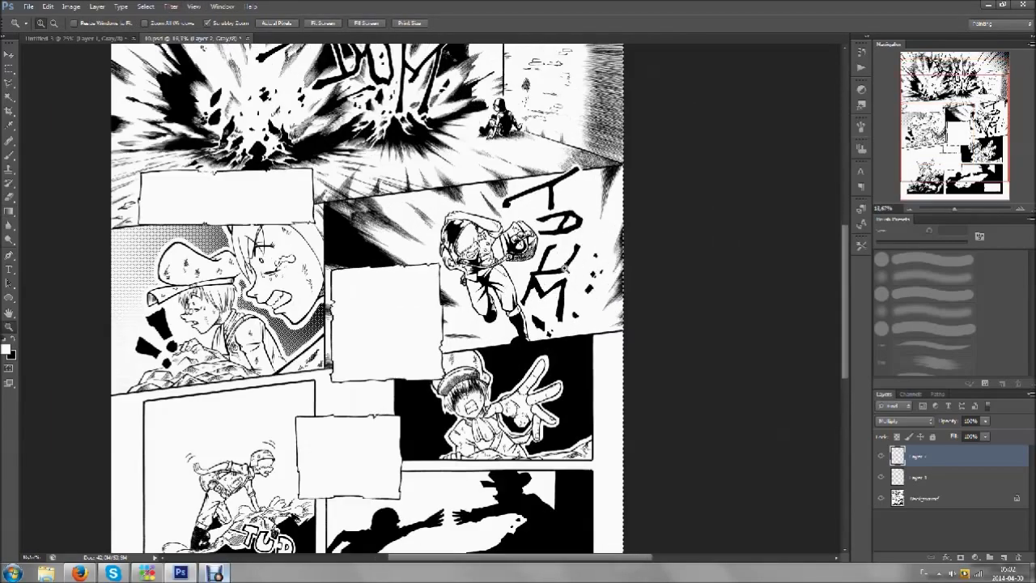
{"action": "left_click", "coordinate": [10, 81]}
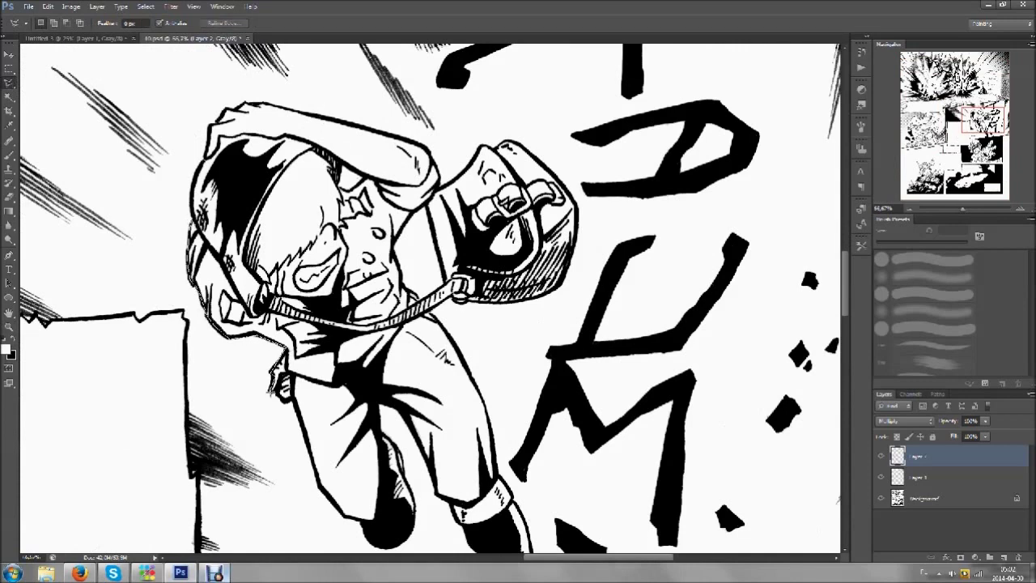
Trace the running soldier's outline from boots and knees up to the hood
{"action": "left_click_drag", "start_coordinate": [409, 525], "coordinate": [395, 466]}
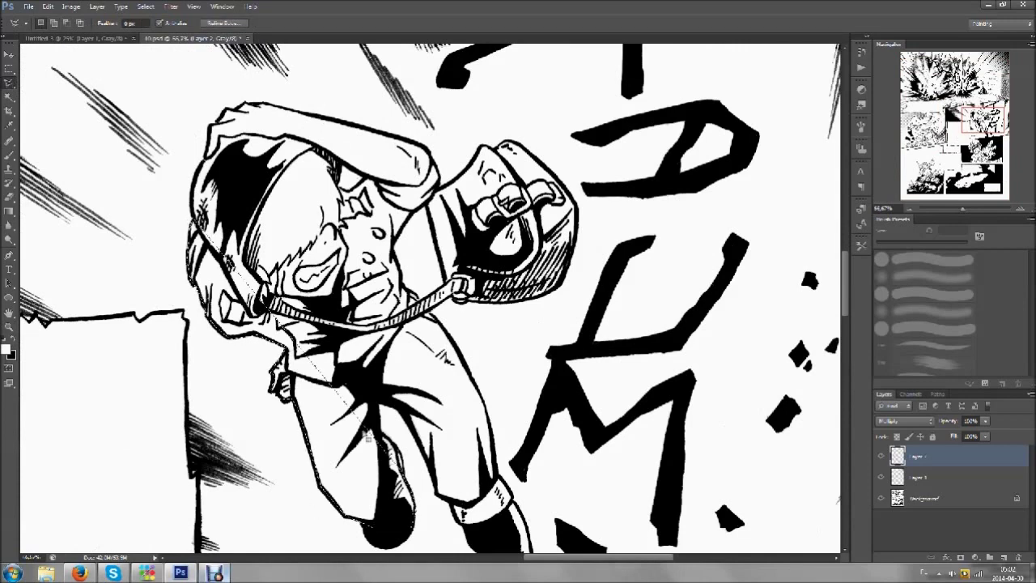
{"action": "scroll", "coordinate": [450, 504], "scroll_direction": "down", "scroll_amount": 3}
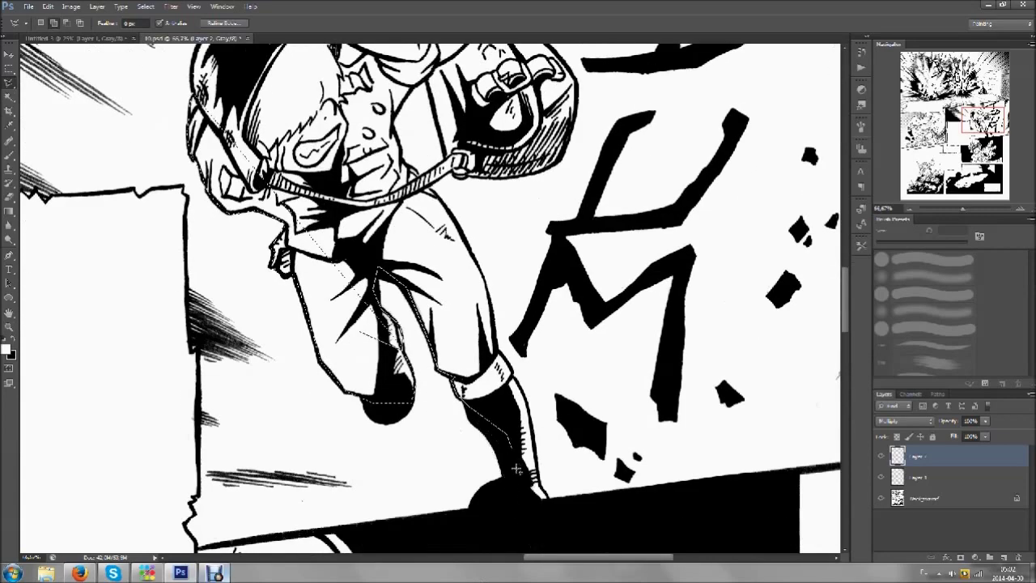
{"action": "left_click_drag", "start_coordinate": [530, 417], "coordinate": [498, 343]}
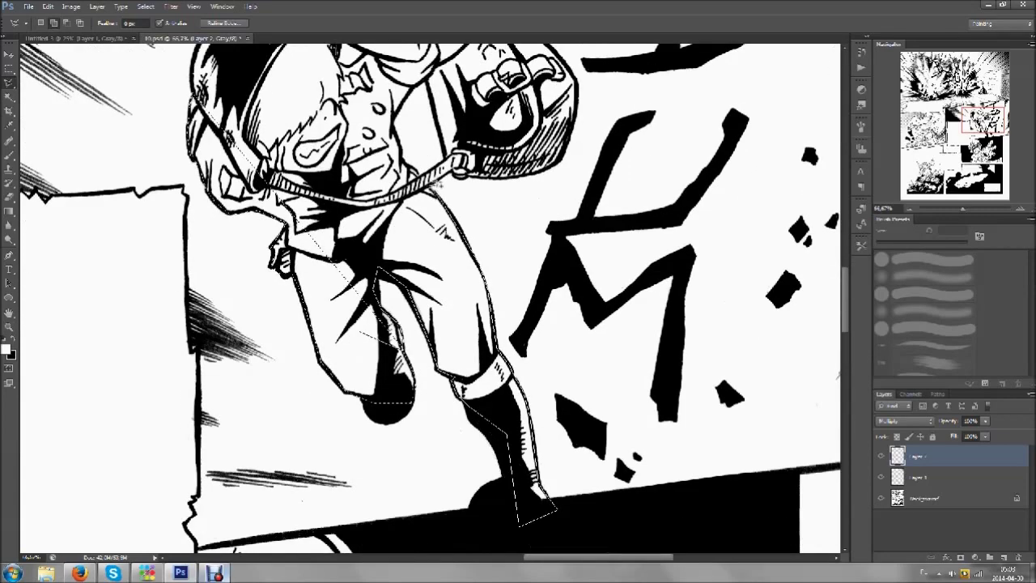
{"action": "scroll", "coordinate": [573, 114], "scroll_direction": "up", "scroll_amount": 3}
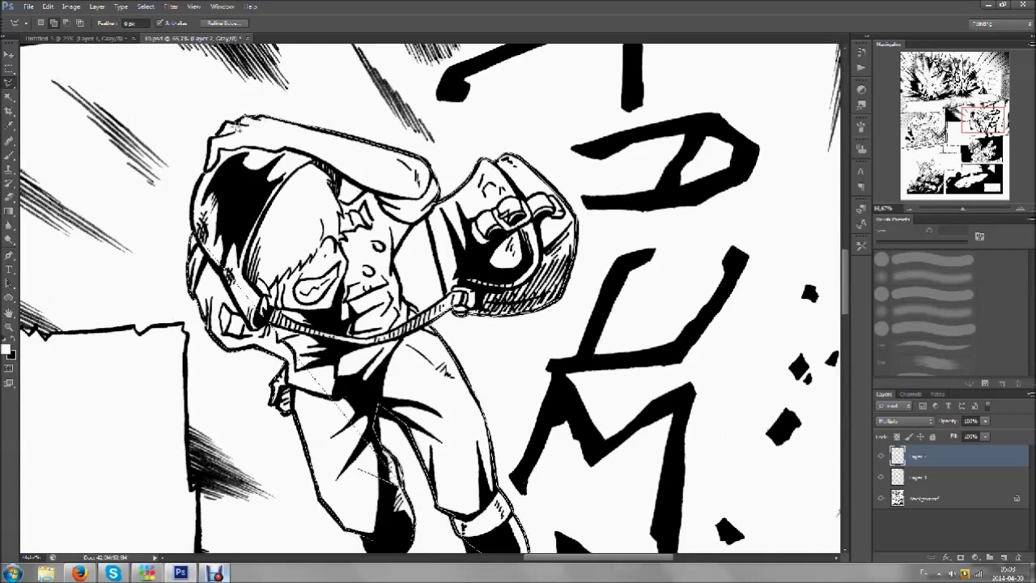
{"action": "mouse_move", "coordinate": [208, 145]}
{"action": "left_mouse_down"}
{"action": "mouse_move", "coordinate": [344, 178]}
{"action": "mouse_move", "coordinate": [455, 239]}
{"action": "left_mouse_up"}
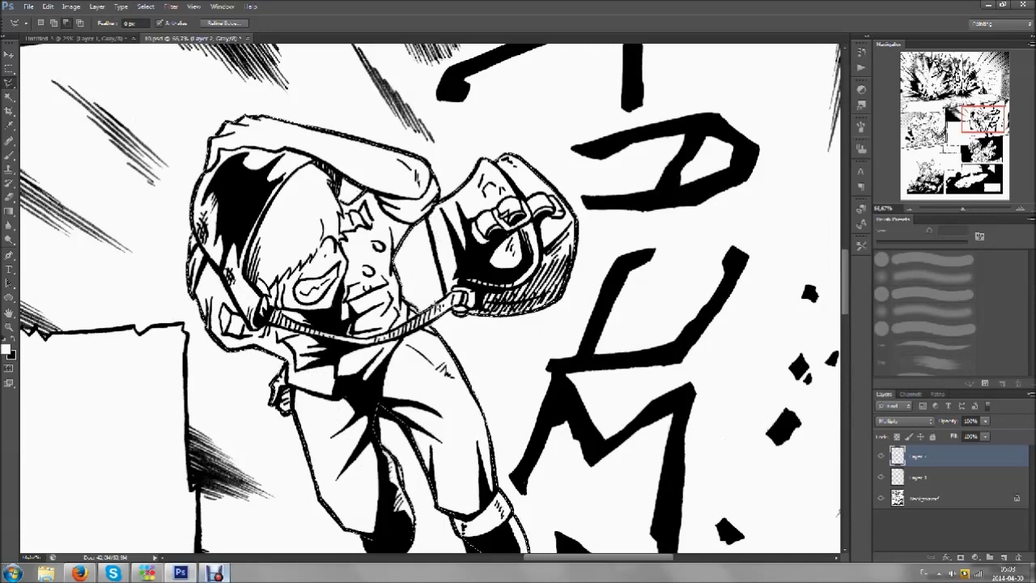
{"action": "scroll", "coordinate": [458, 238], "scroll_direction": "down", "scroll_amount": 3}
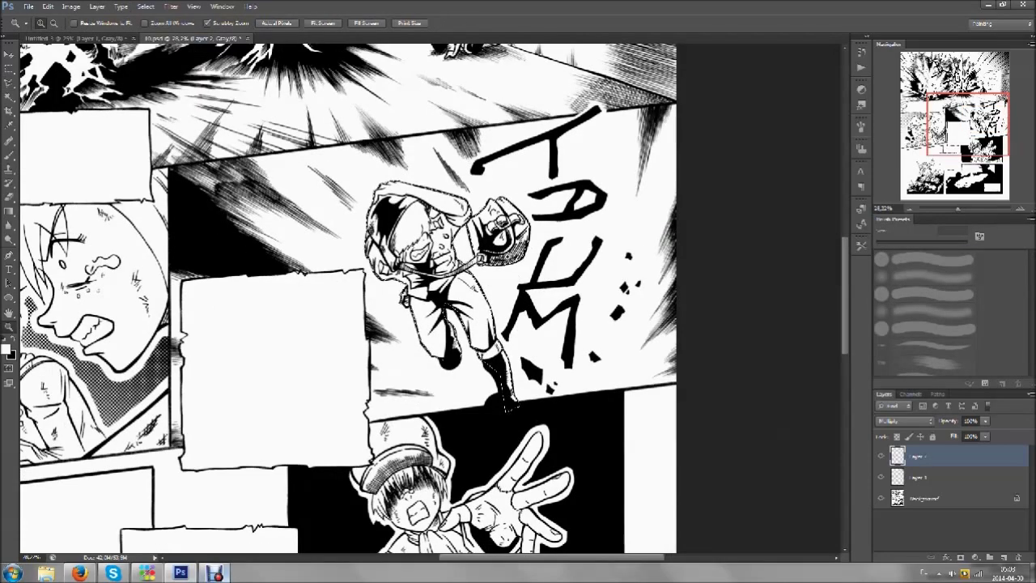
{"action": "left_click", "coordinate": [97, 6]}
Fill the soldier selection with mid grey on a new Multiply layer
{"action": "left_click", "coordinate": [254, 19]}
{"action": "key", "text": "Return"}
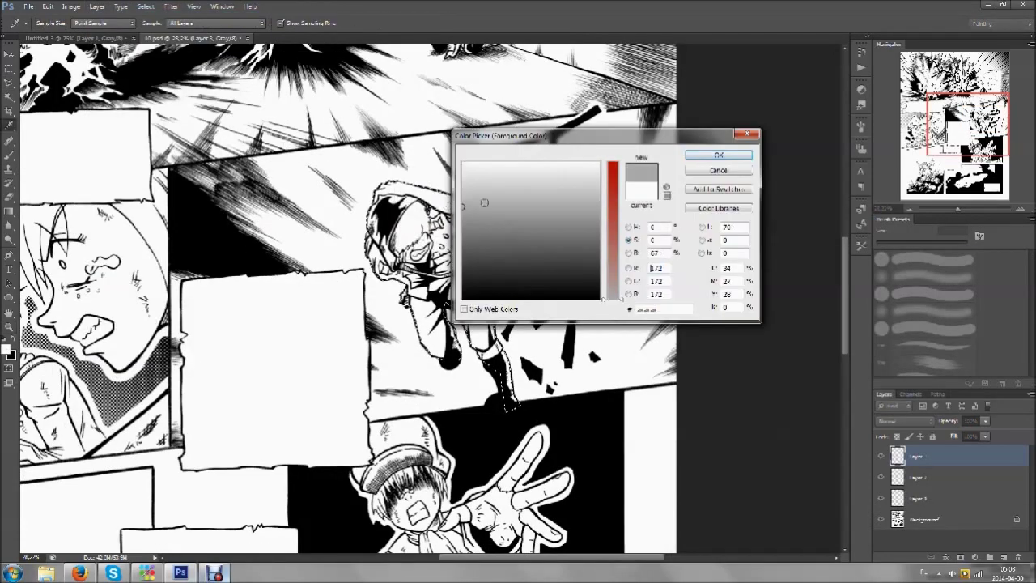
{"action": "key", "text": "b"}
{"action": "key", "text": "alt+BackSpace"}
{"action": "left_click", "coordinate": [905, 421]}
{"action": "left_click", "coordinate": [898, 213]}
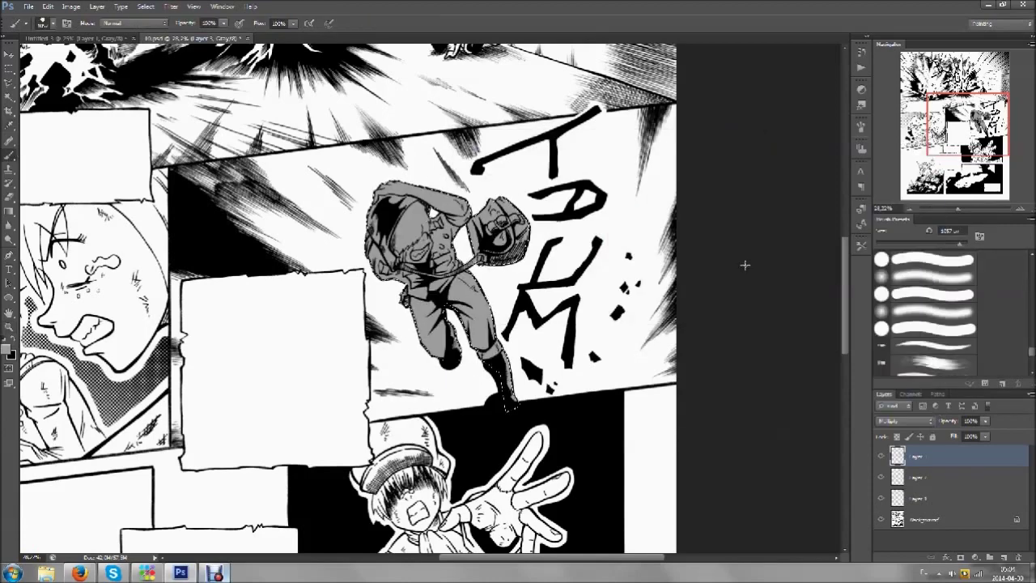
Paint white highlights on the helmet top, the fist, and the face edge
{"action": "scroll", "coordinate": [527, 210], "scroll_direction": "up", "scroll_amount": 2}
{"action": "left_click", "coordinate": [47, 23]}
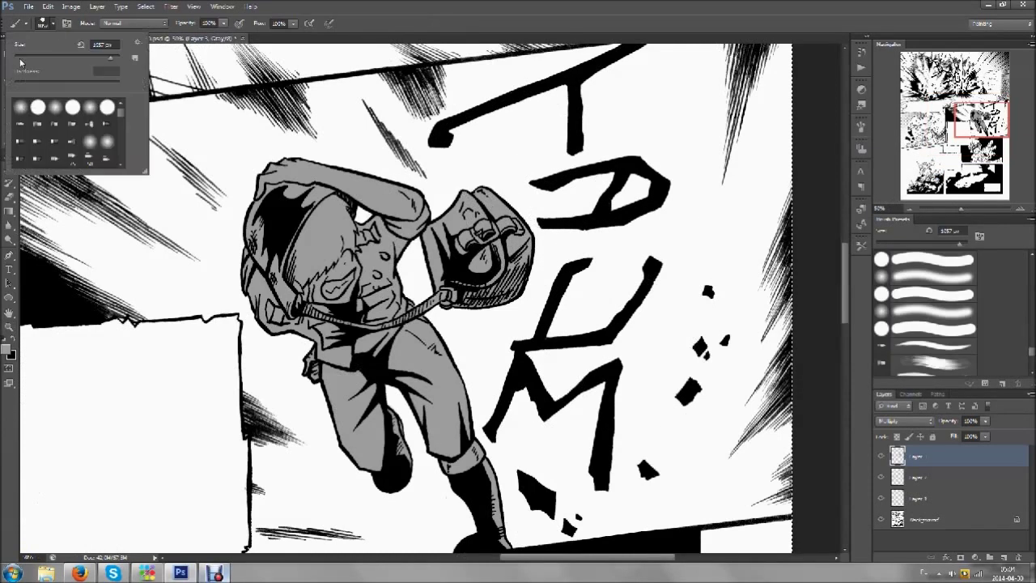
{"action": "key", "text": "Escape"}
{"action": "left_click", "coordinate": [8, 350]}
{"action": "key", "text": "Return"}
{"action": "scroll", "coordinate": [235, 107], "scroll_direction": "up", "scroll_amount": 2}
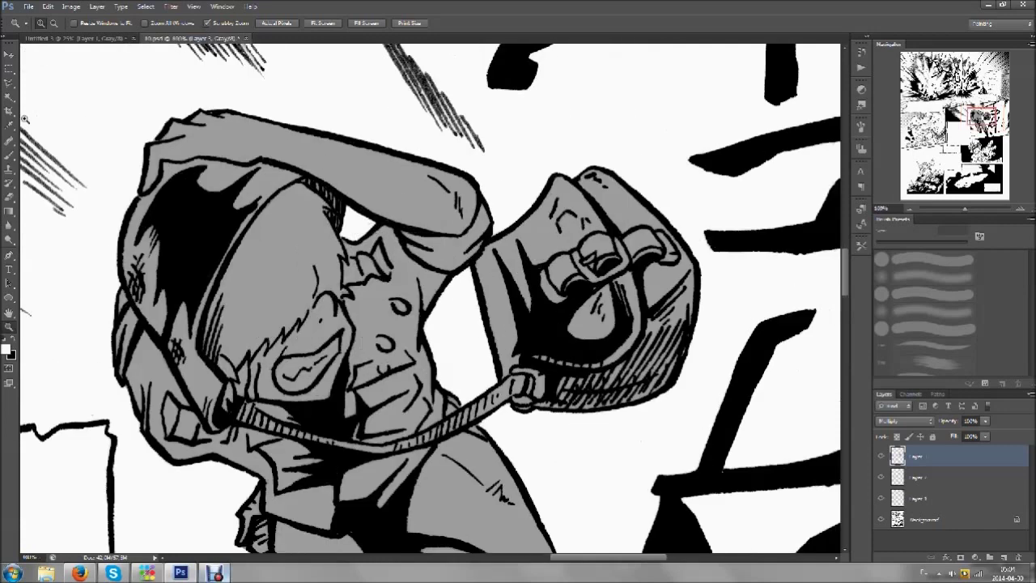
{"action": "left_click_drag", "start_coordinate": [362, 143], "coordinate": [466, 174]}
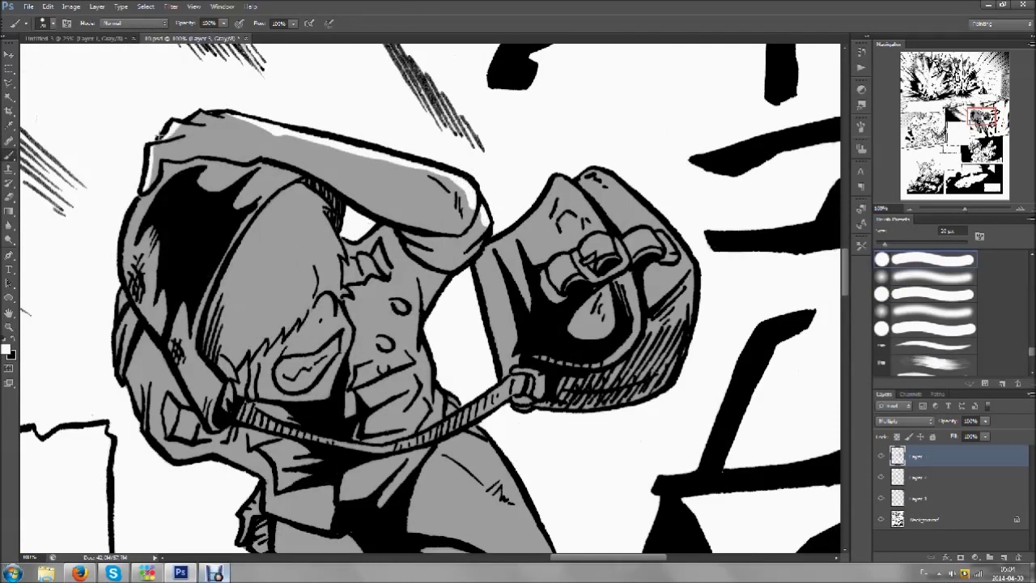
{"action": "mouse_move", "coordinate": [535, 231]}
{"action": "left_mouse_down"}
{"action": "mouse_move", "coordinate": [559, 188]}
{"action": "mouse_move", "coordinate": [523, 216]}
{"action": "left_mouse_up"}
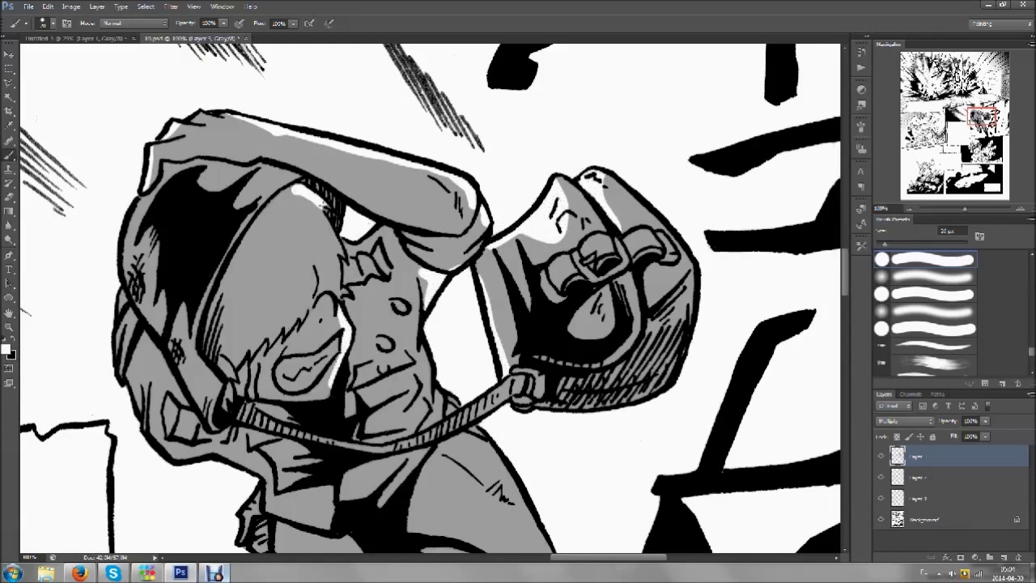
{"action": "left_click_drag", "start_coordinate": [322, 202], "coordinate": [340, 258]}
Paint white highlights along both leg edges, the boot, and the dark lower leg
{"action": "scroll", "coordinate": [846, 272], "scroll_direction": "down", "scroll_amount": 3}
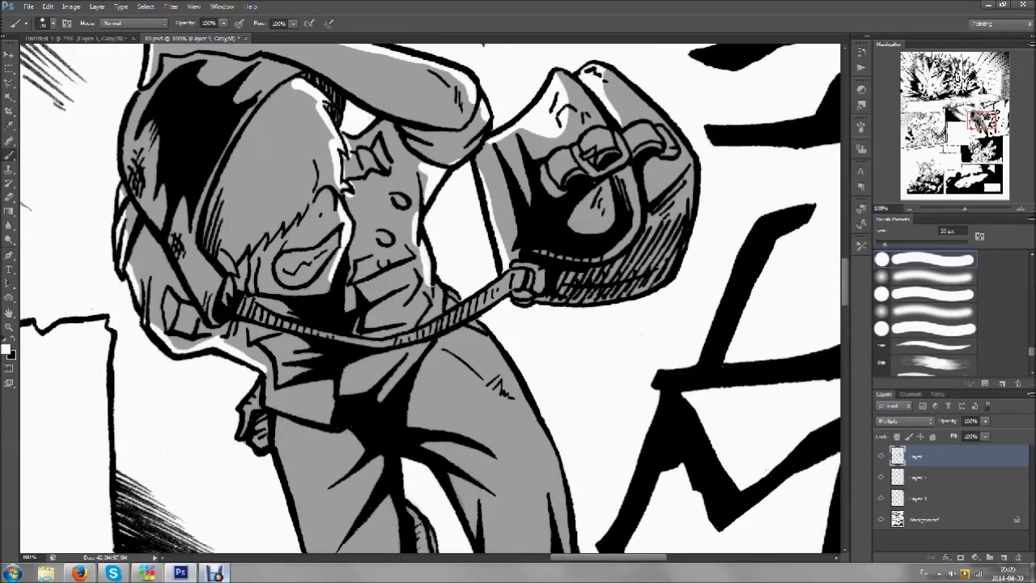
{"action": "scroll", "coordinate": [253, 231], "scroll_direction": "down", "scroll_amount": 5}
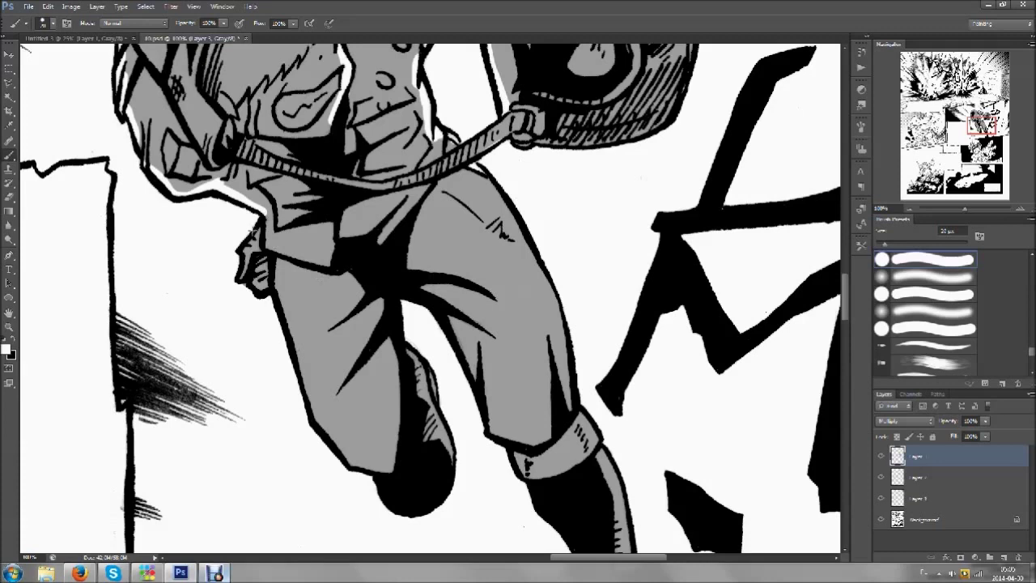
{"action": "mouse_move", "coordinate": [502, 191]}
{"action": "left_mouse_down"}
{"action": "mouse_move", "coordinate": [541, 267]}
{"action": "mouse_move", "coordinate": [568, 401]}
{"action": "mouse_move", "coordinate": [547, 418]}
{"action": "left_mouse_up"}
{"action": "left_click_drag", "start_coordinate": [429, 397], "coordinate": [447, 465]}
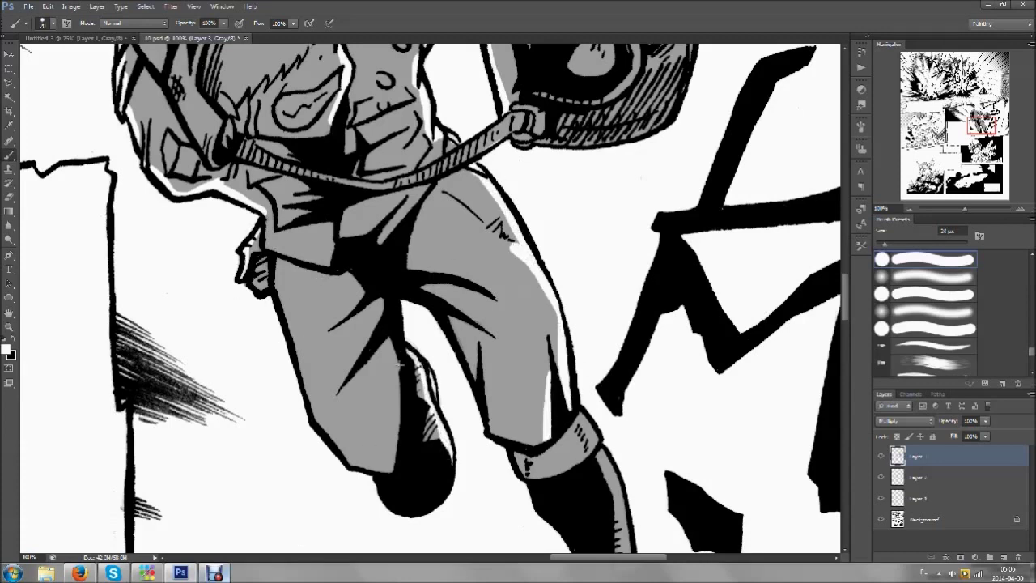
{"action": "left_click_drag", "start_coordinate": [315, 402], "coordinate": [356, 457]}
{"action": "left_click_drag", "start_coordinate": [274, 269], "coordinate": [301, 365]}
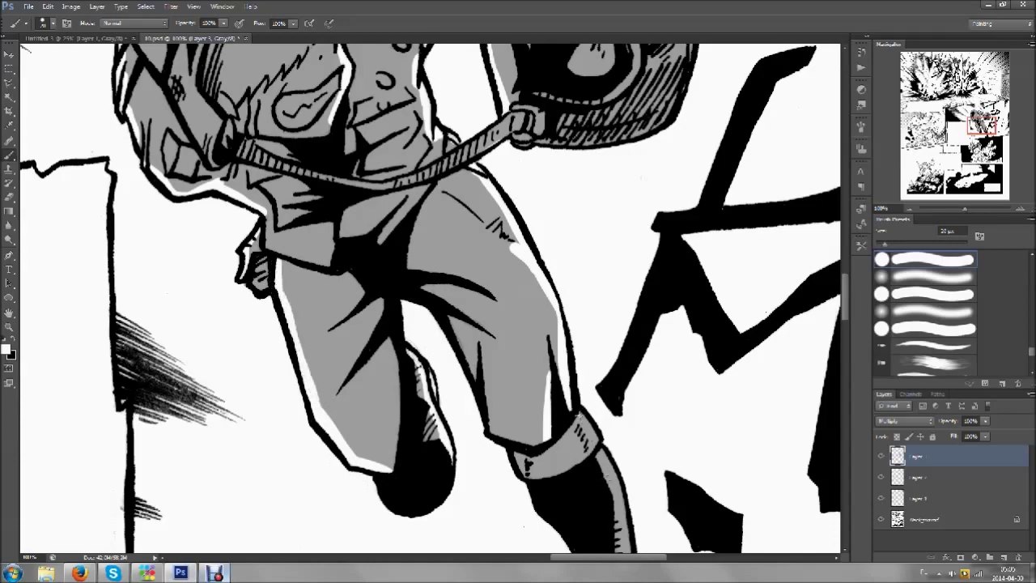
{"action": "scroll", "coordinate": [601, 251], "scroll_direction": "down", "scroll_amount": 5}
{"action": "left_click_drag", "start_coordinate": [629, 326], "coordinate": [633, 366]}
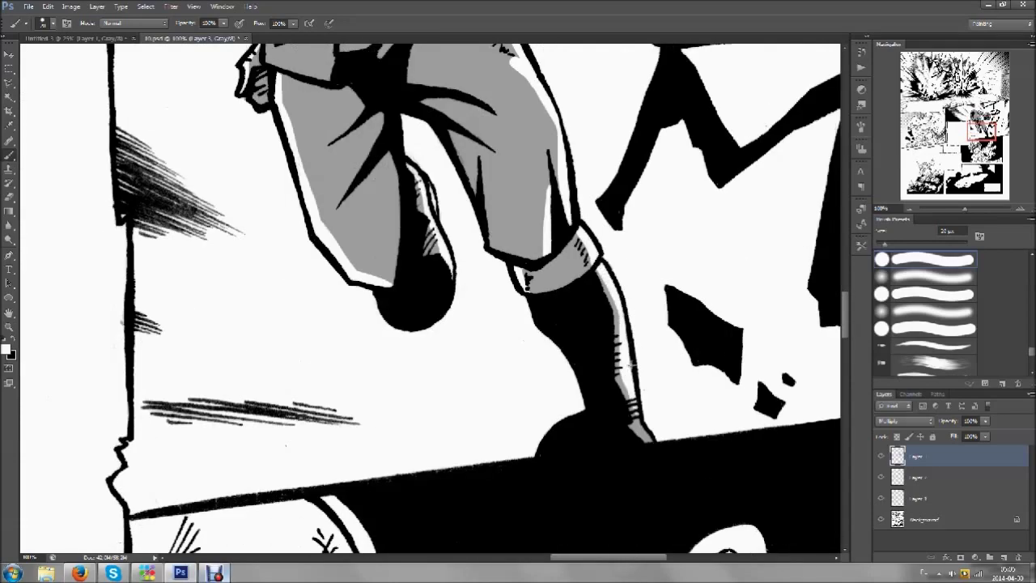
Reset colours to black and white and zoom out to the whole comic page
{"action": "scroll", "coordinate": [652, 425], "scroll_direction": "down", "scroll_amount": 3}
{"action": "scroll", "coordinate": [651, 425], "scroll_direction": "down", "scroll_amount": 2}
{"action": "scroll", "coordinate": [602, 332], "scroll_direction": "up", "scroll_amount": 3}
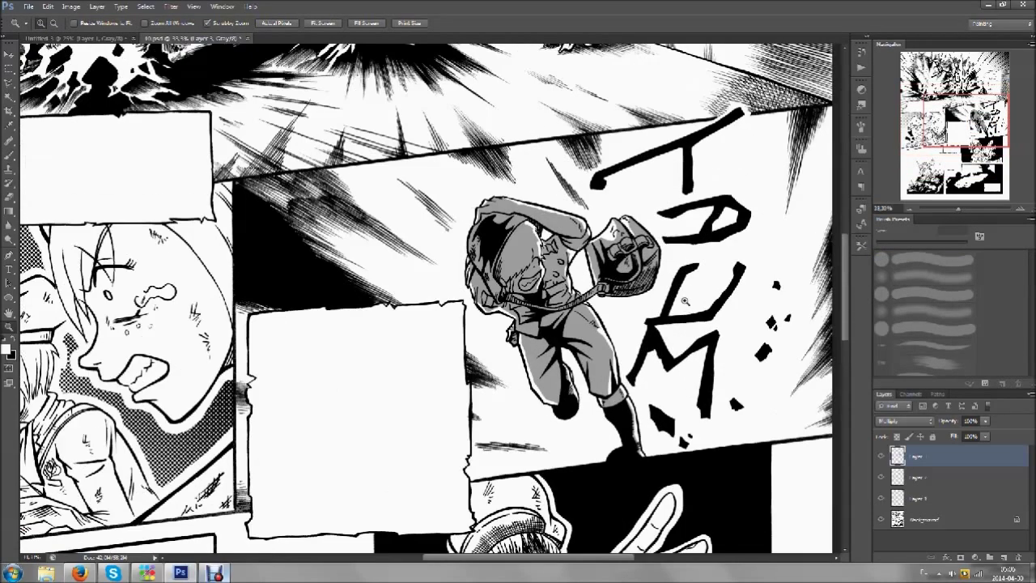
{"action": "scroll", "coordinate": [603, 332], "scroll_direction": "up", "scroll_amount": 2}
{"action": "left_click", "coordinate": [145, 168]}
{"action": "key", "text": "b"}
{"action": "scroll", "coordinate": [429, 172], "scroll_direction": "up", "scroll_amount": 2}
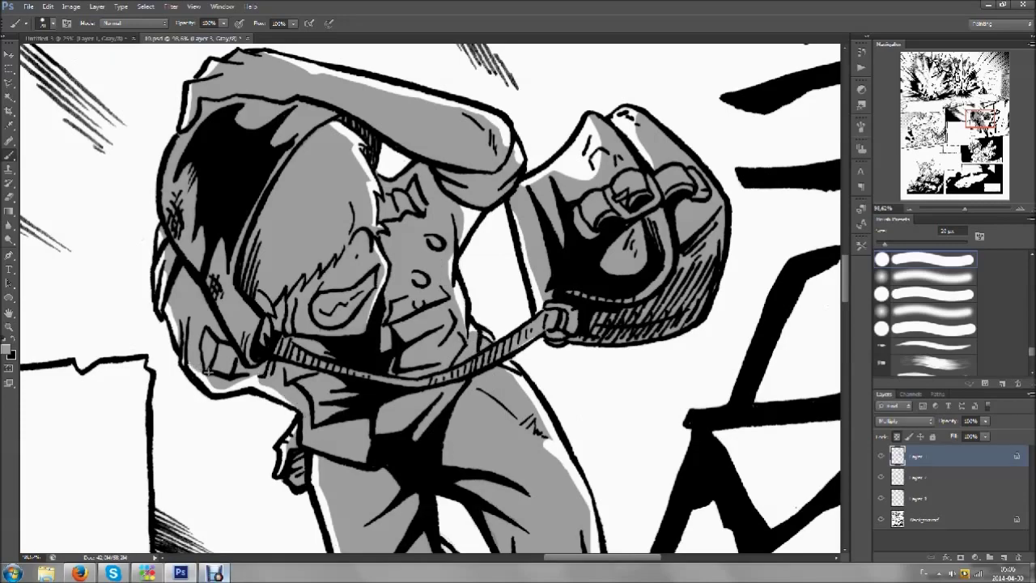
{"action": "scroll", "coordinate": [493, 344], "scroll_direction": "down", "scroll_amount": 5}
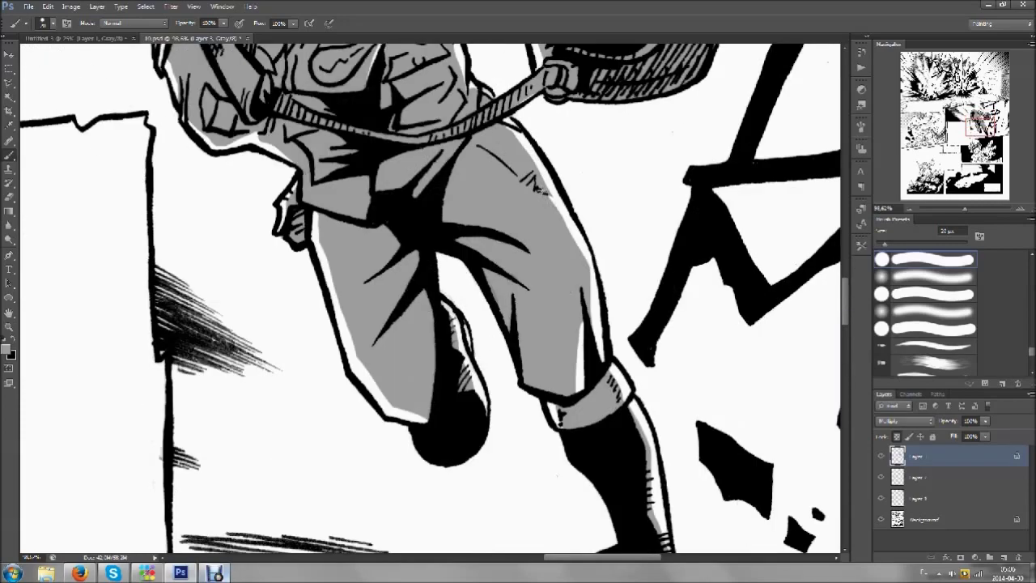
{"action": "key", "text": "z"}
{"action": "left_click_drag", "start_coordinate": [561, 404], "coordinate": [172, 7]}
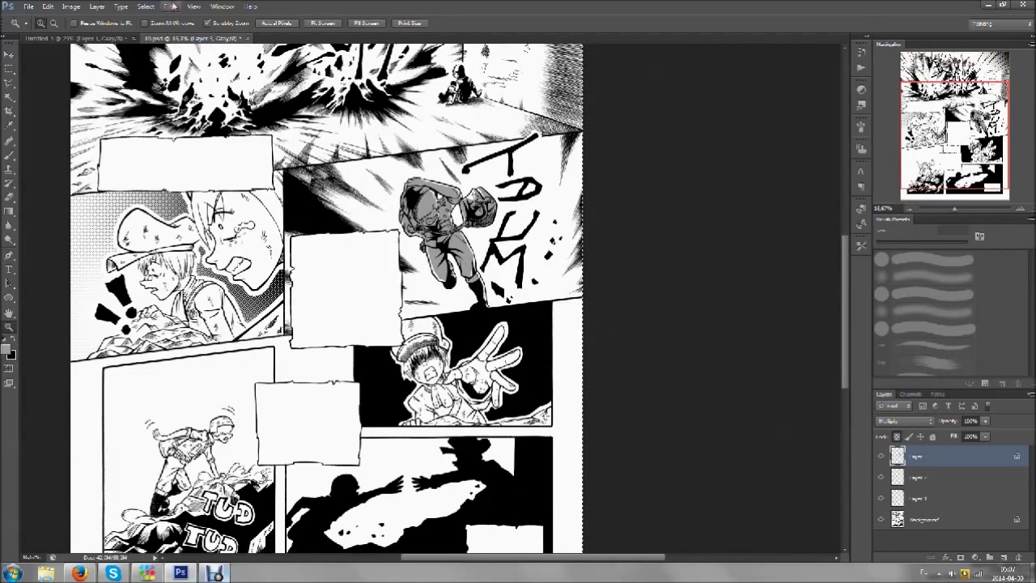
Run Filter > Pixelate > Color Halftone on the soldier's grey tone and fit the full page
{"action": "left_click", "coordinate": [172, 6]}
{"action": "left_click", "coordinate": [328, 145]}
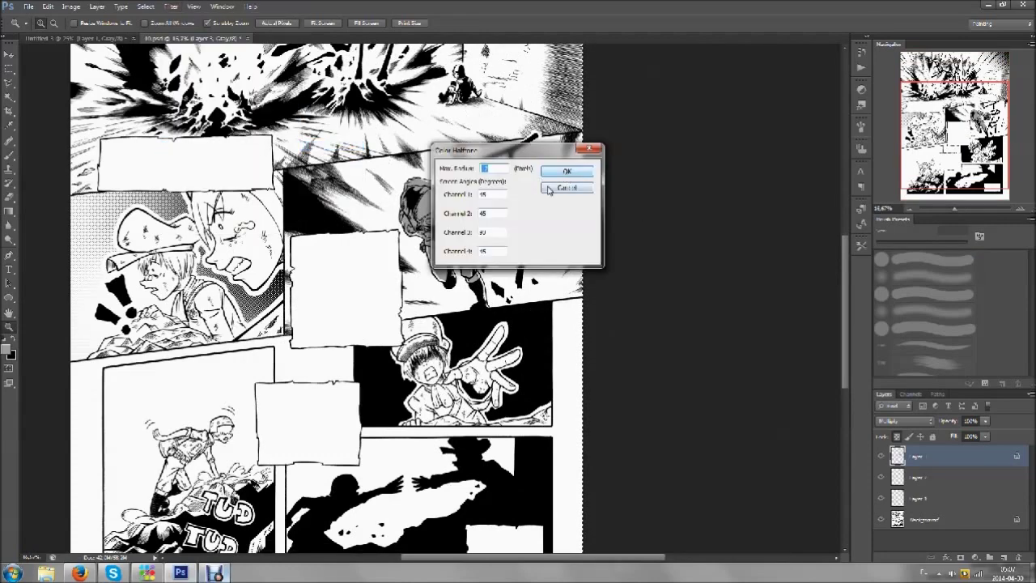
{"action": "left_click", "coordinate": [576, 153]}
{"action": "left_click", "coordinate": [394, 504], "text": "alt"}
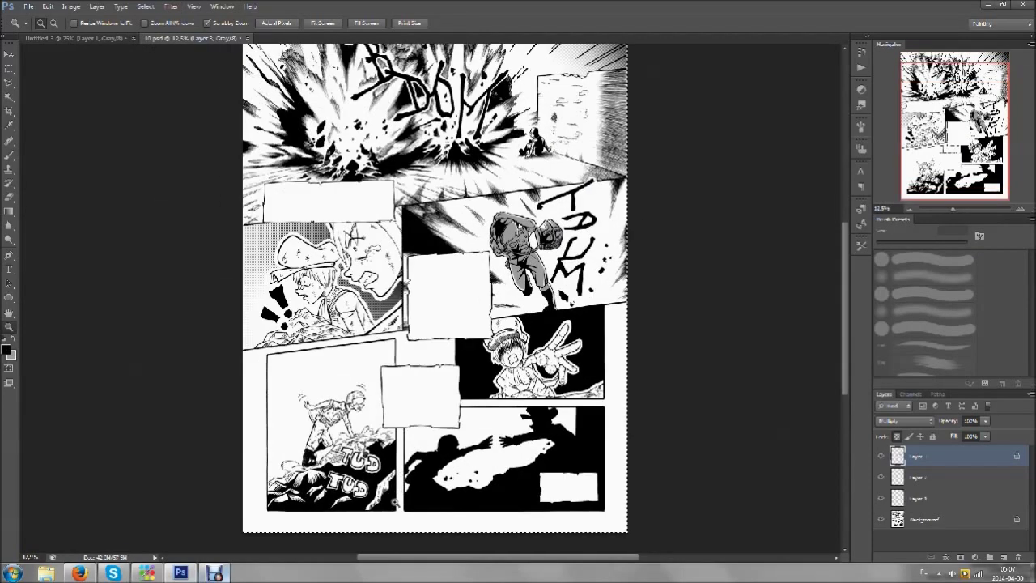
{"action": "left_click_drag", "start_coordinate": [412, 478], "coordinate": [437, 353]}
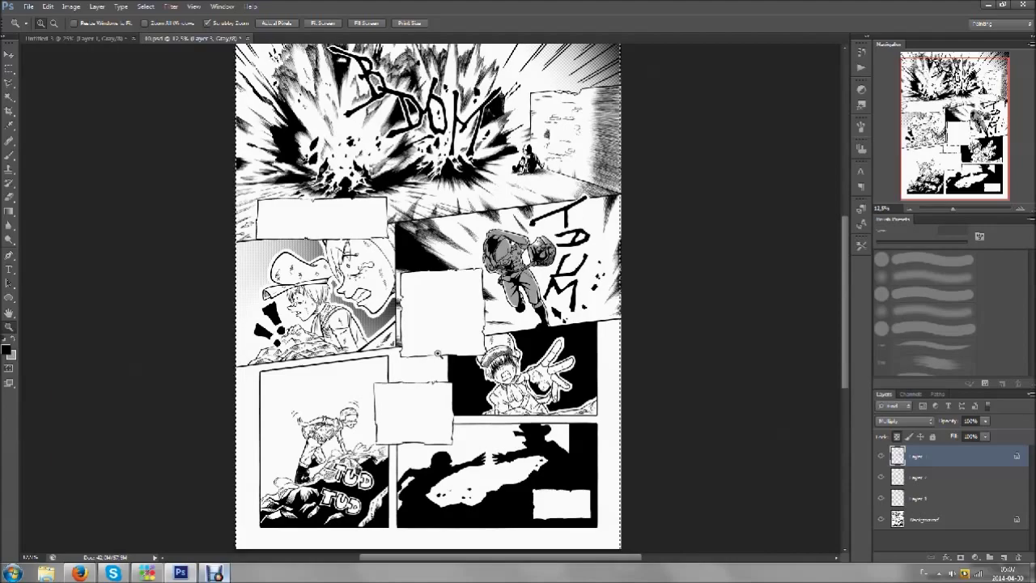